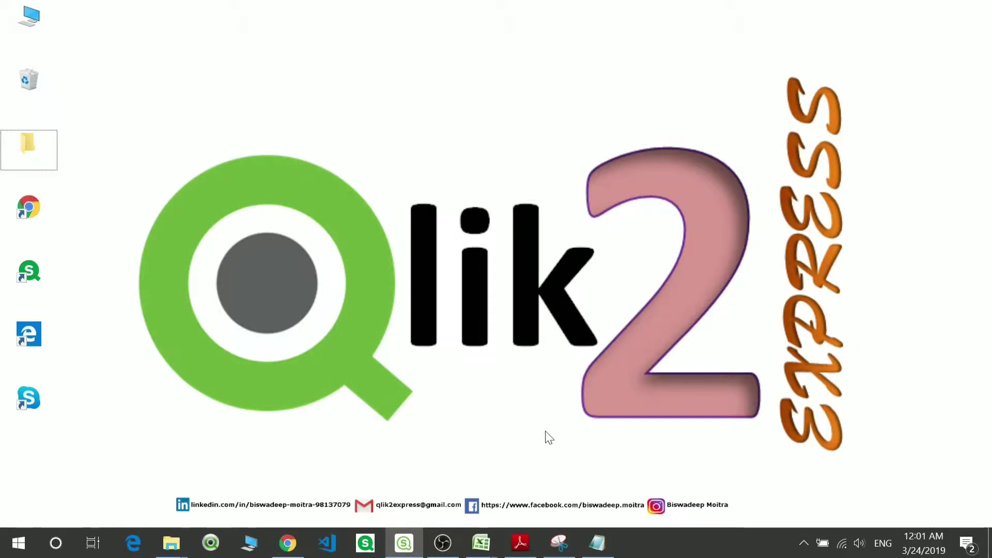
- Bring the Topics workbook up full screen from the Excel taskbar preview
{"action": "mouse_move", "coordinate": [481, 543]}
{"action": "left_click", "coordinate": [282, 470]}
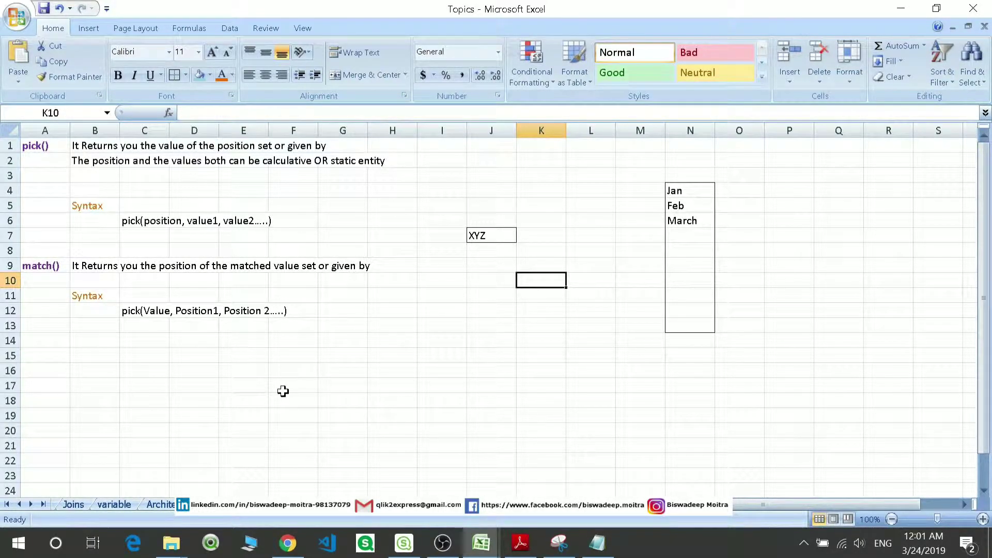
- Fill the month list N4:N13 with a teal fill color
{"action": "left_click", "coordinate": [451, 420]}
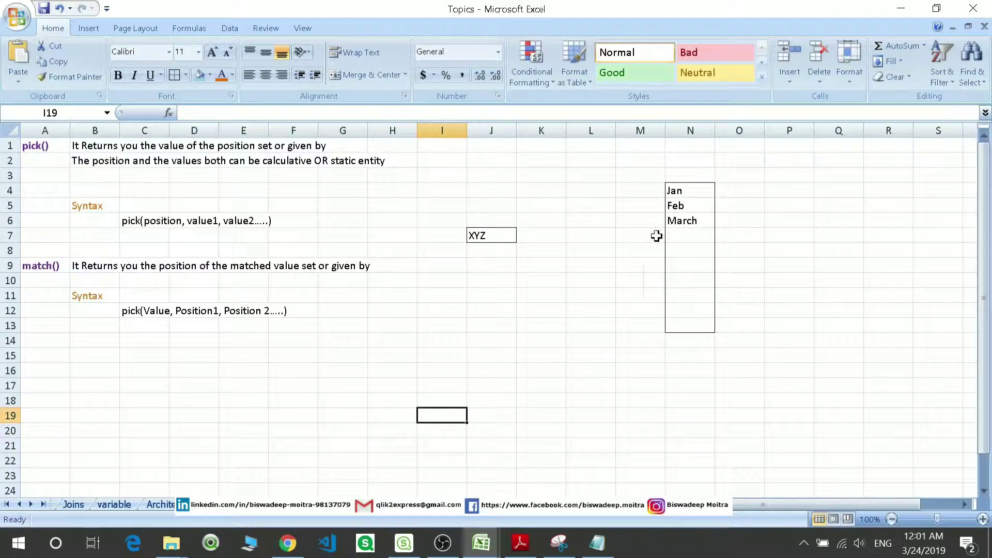
{"action": "left_click_drag", "start_coordinate": [682, 195], "coordinate": [710, 325]}
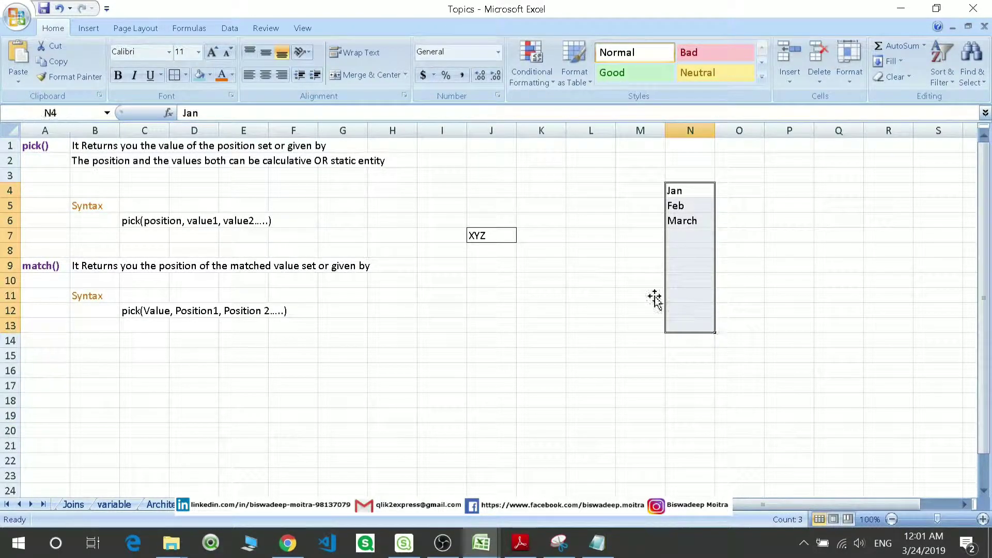
{"action": "left_click", "coordinate": [197, 75]}
{"action": "left_click", "coordinate": [571, 279]}
- Delete the XYZ text from cell J7, leaving it empty
{"action": "left_click", "coordinate": [495, 236]}
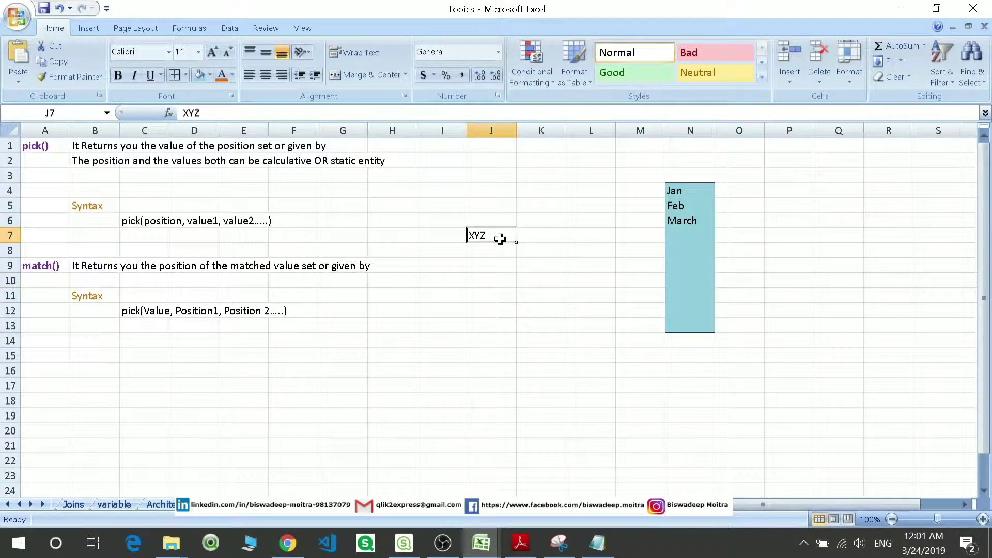
{"action": "double_click", "coordinate": [494, 237]}
{"action": "left_click_drag", "start_coordinate": [495, 236], "coordinate": [465, 237]}
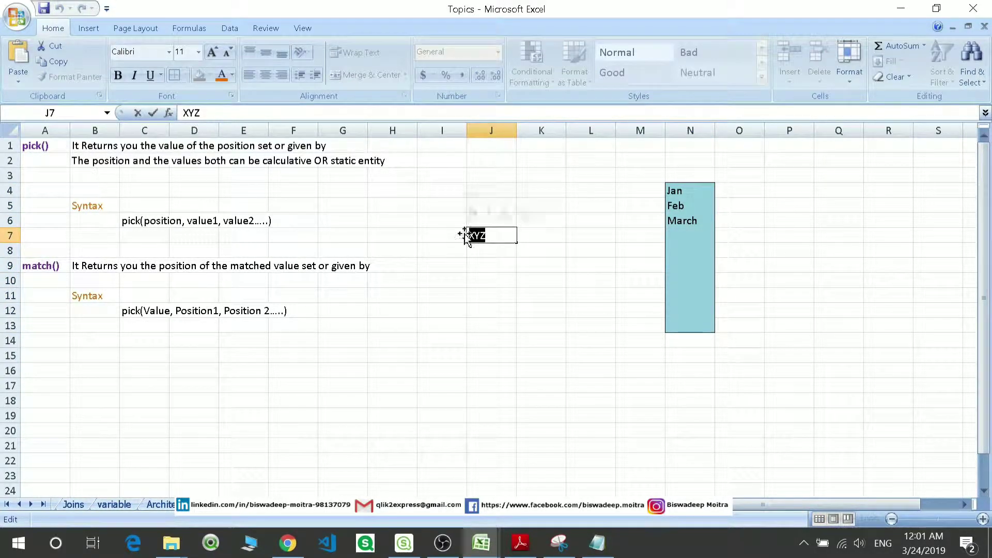
{"action": "key", "text": "BackSpace"}
{"action": "left_click", "coordinate": [471, 250]}
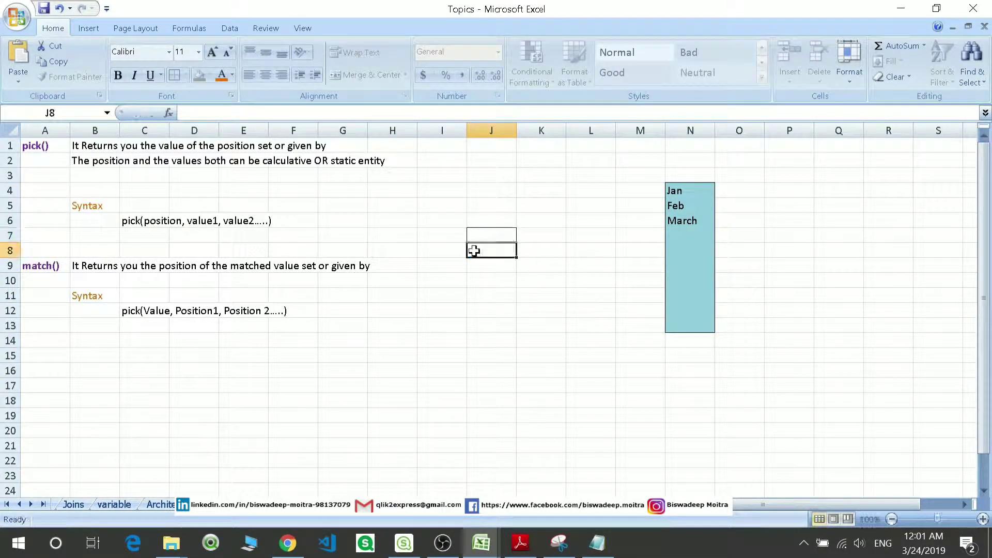
- Enter 1 and then 2 in J7, checking Jan as the list's first entry
{"action": "left_click", "coordinate": [481, 237]}
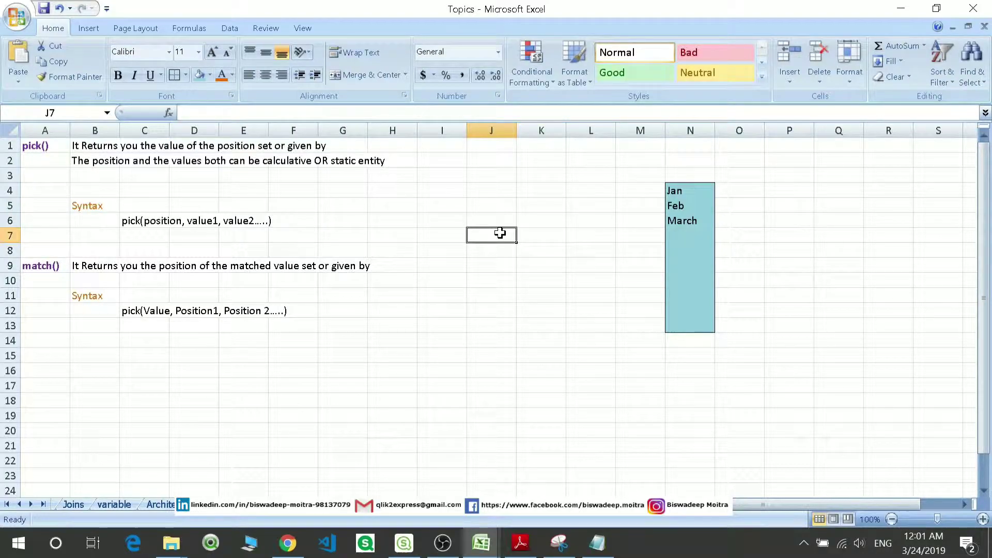
{"action": "type", "text": "1"}
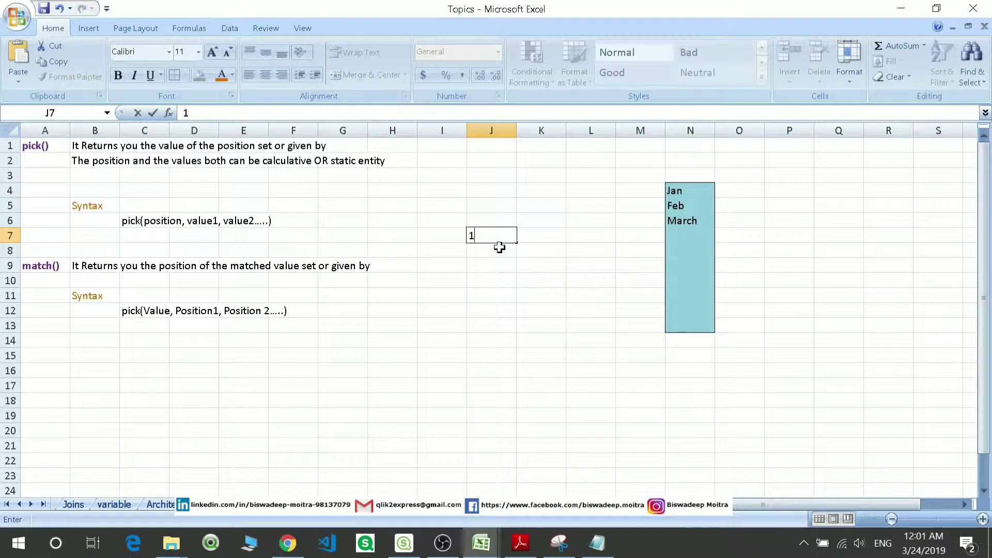
{"action": "left_click", "coordinate": [504, 246]}
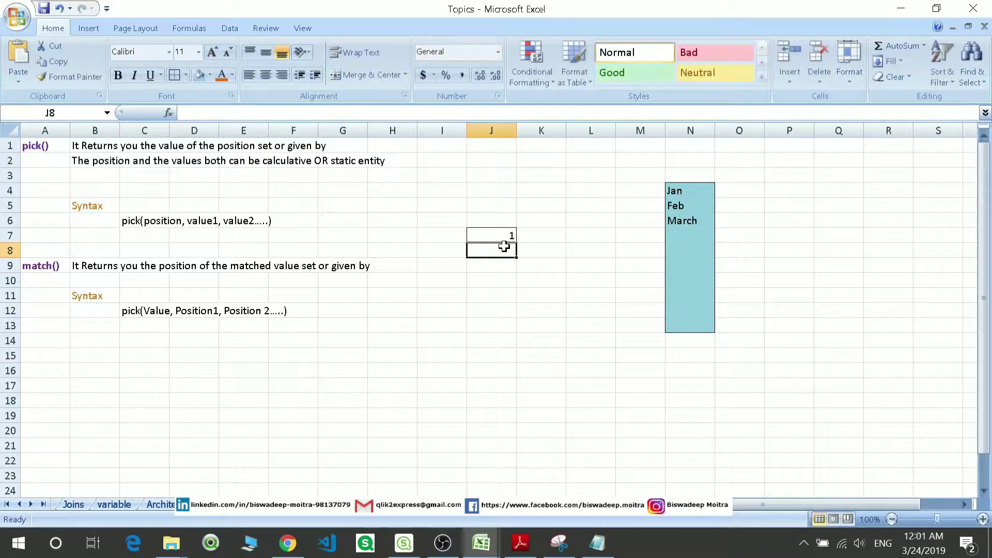
{"action": "left_click", "coordinate": [675, 192]}
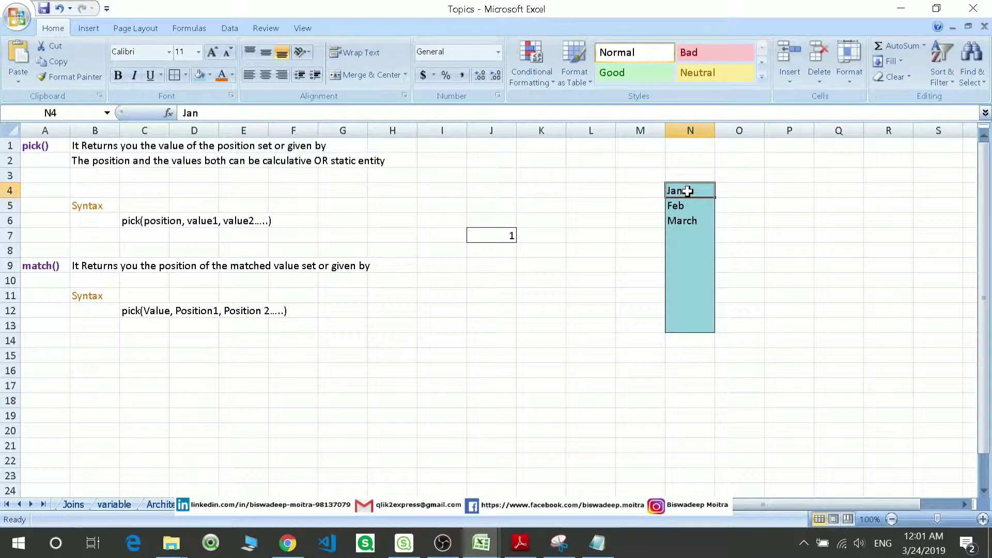
{"action": "left_click", "coordinate": [510, 235]}
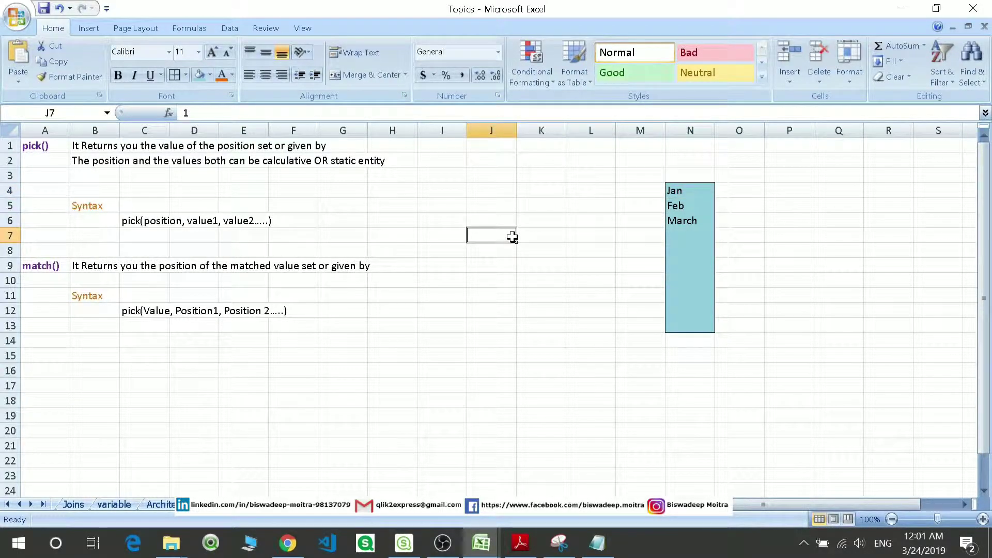
{"action": "type", "text": "2"}
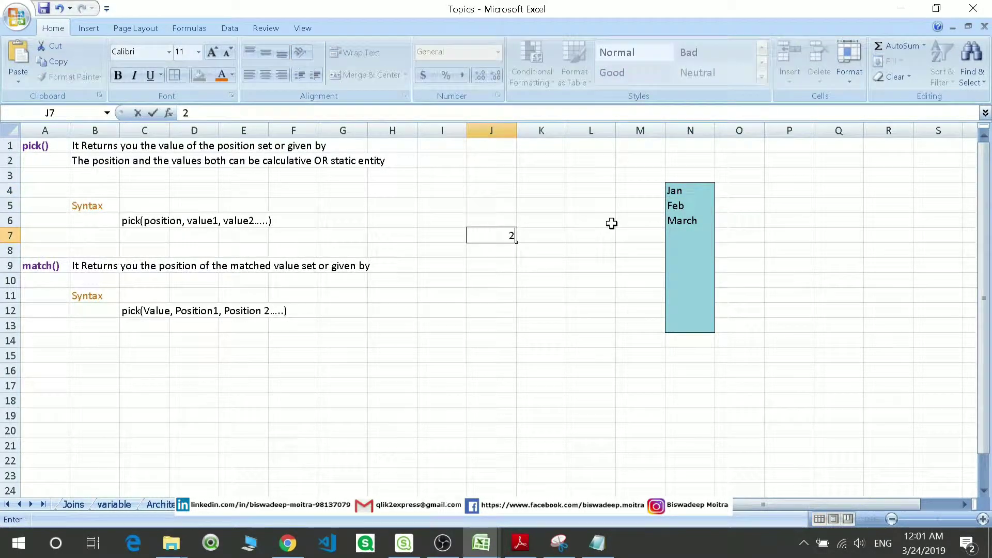
{"action": "left_click", "coordinate": [540, 259]}
- Enter 5 in J7 and compare it with the empty slots after March
{"action": "left_click", "coordinate": [507, 237]}
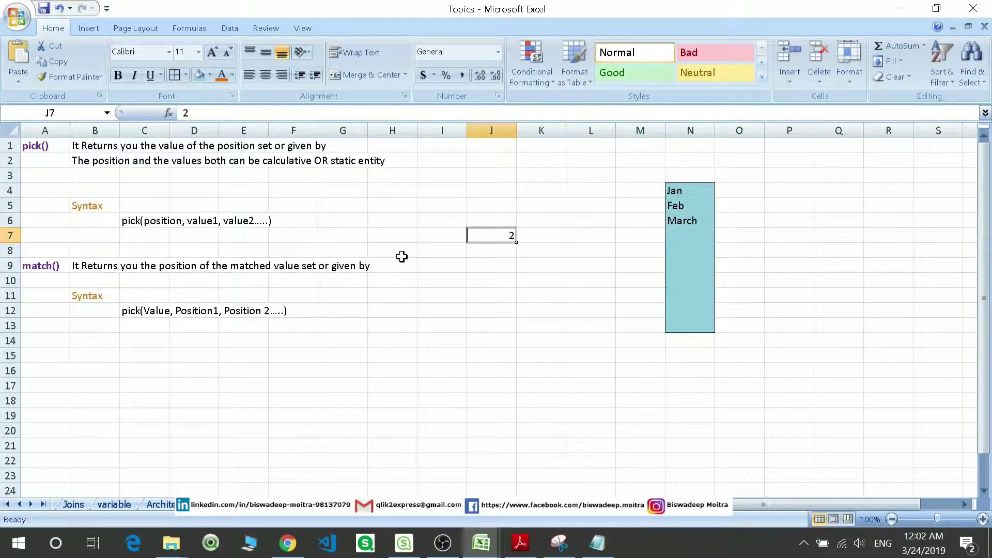
{"action": "type", "text": "5"}
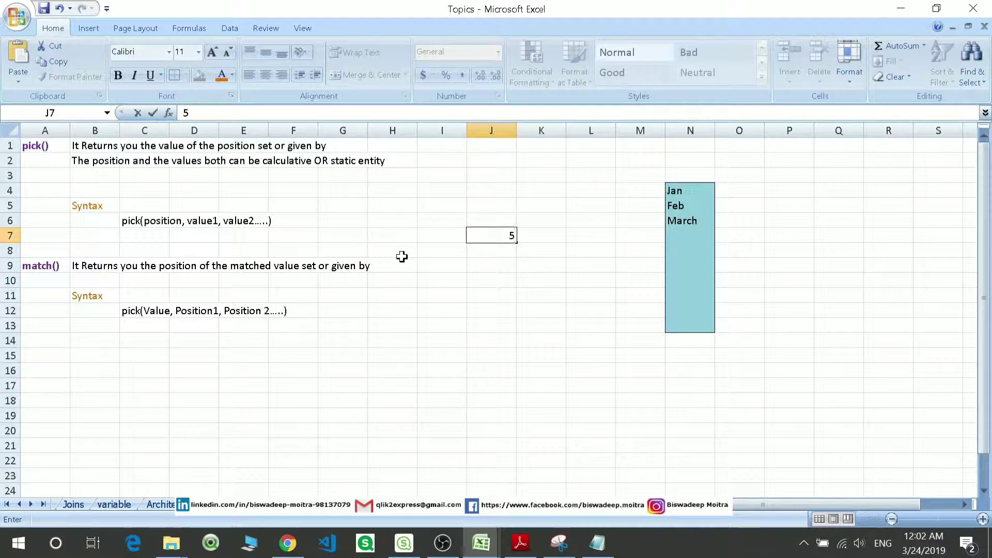
{"action": "left_click", "coordinate": [468, 279]}
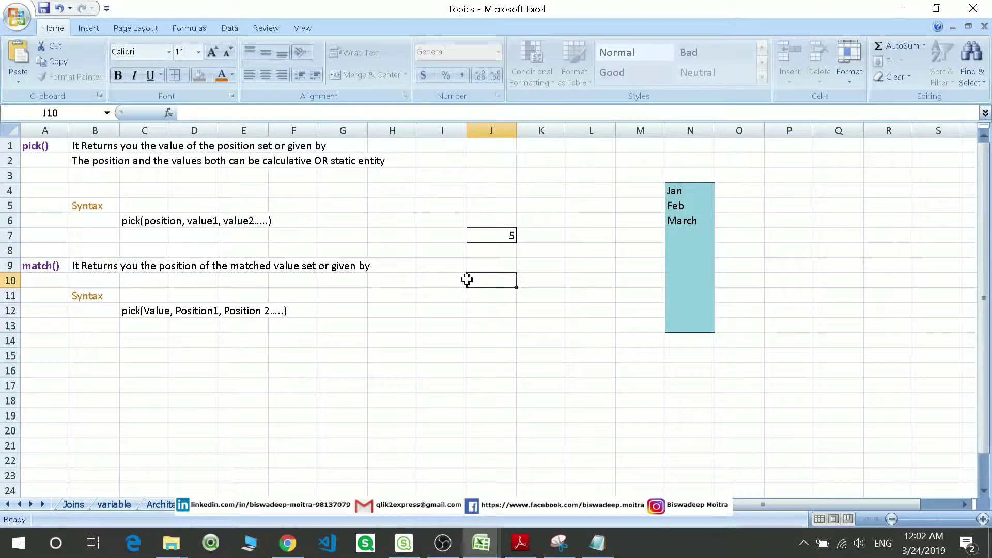
{"action": "left_click", "coordinate": [681, 234]}
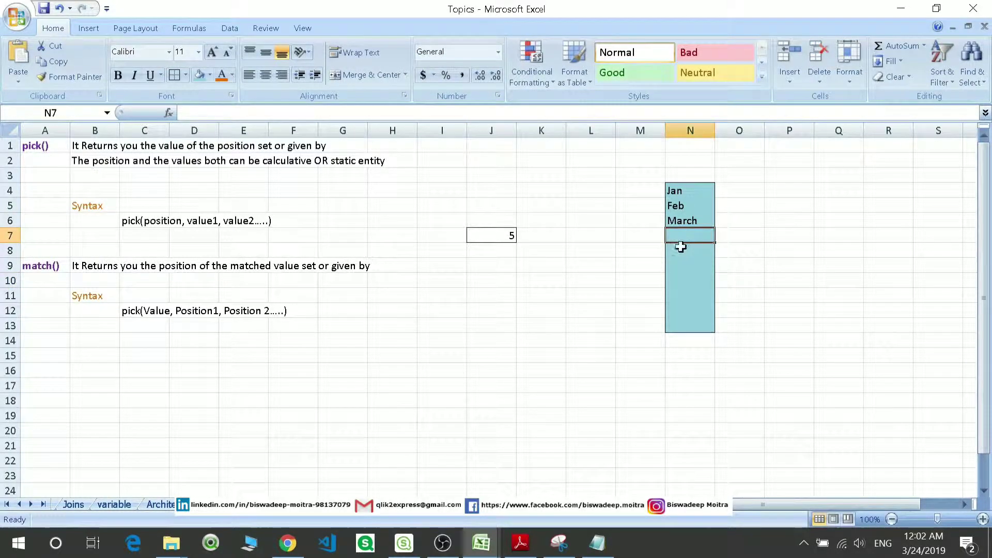
{"action": "left_click", "coordinate": [677, 248]}
{"action": "left_click", "coordinate": [510, 237]}
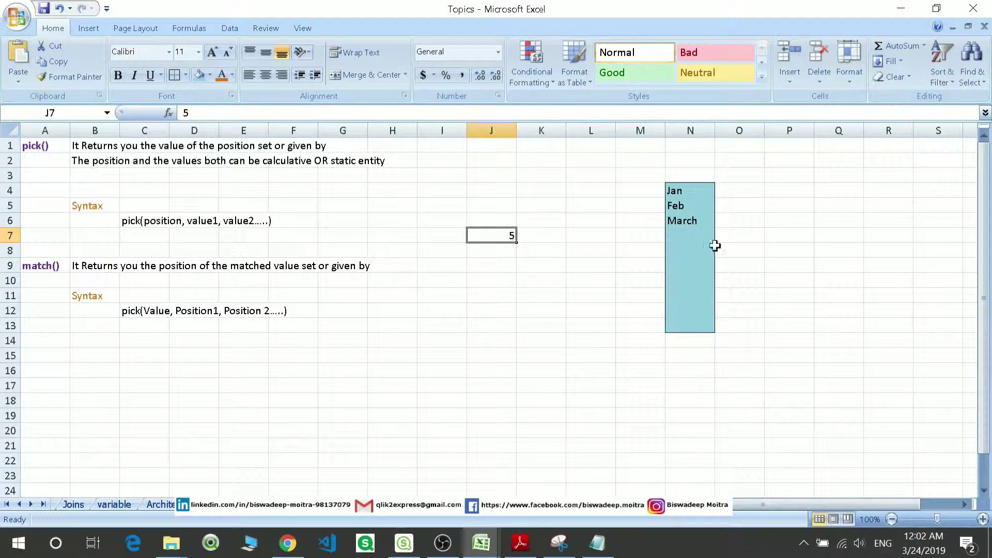
{"action": "left_click", "coordinate": [692, 238]}
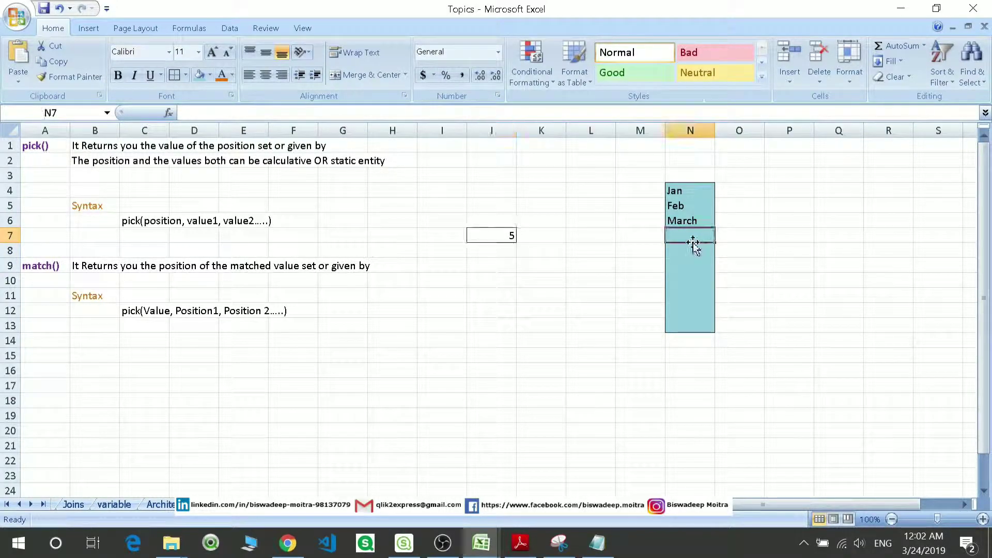
- Clear the 5 from J7 and enter 10 instead
{"action": "left_click", "coordinate": [511, 239]}
{"action": "key", "text": "Delete"}
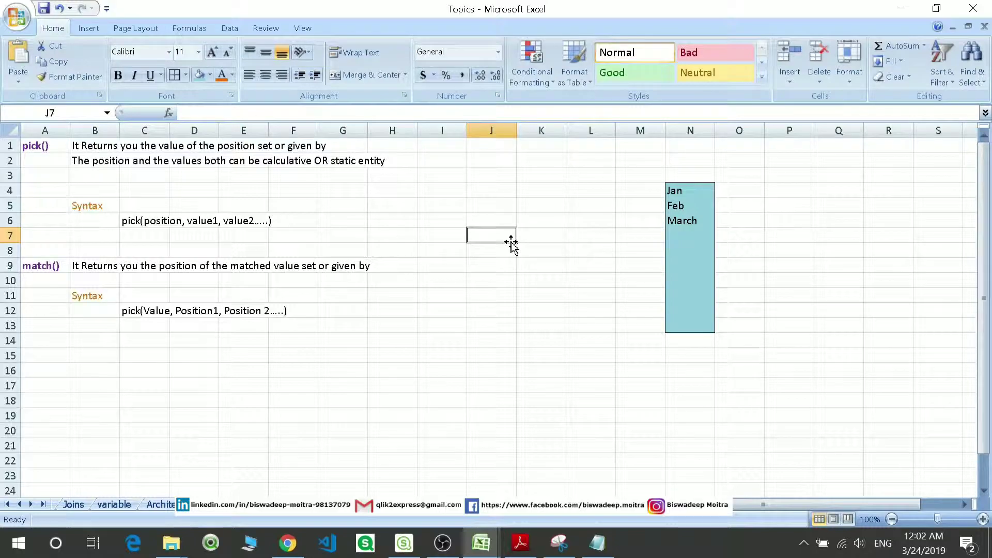
{"action": "left_click", "coordinate": [505, 262]}
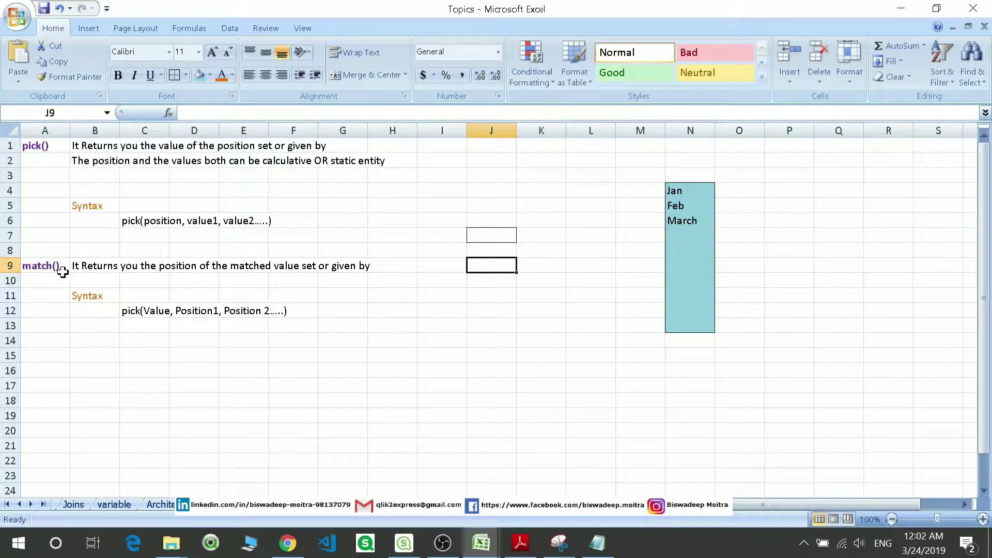
{"action": "left_click", "coordinate": [491, 236]}
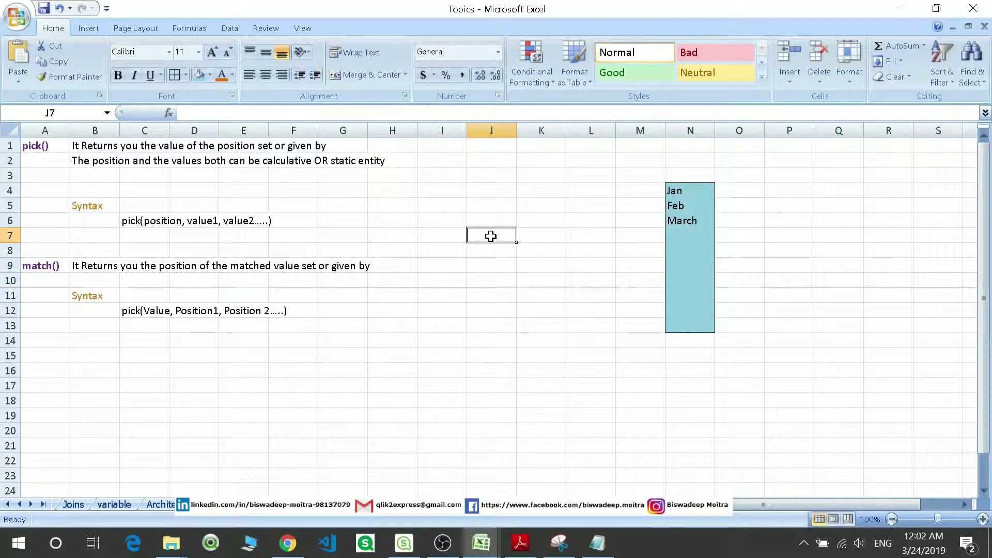
{"action": "type", "text": "10"}
{"action": "left_click", "coordinate": [495, 267]}
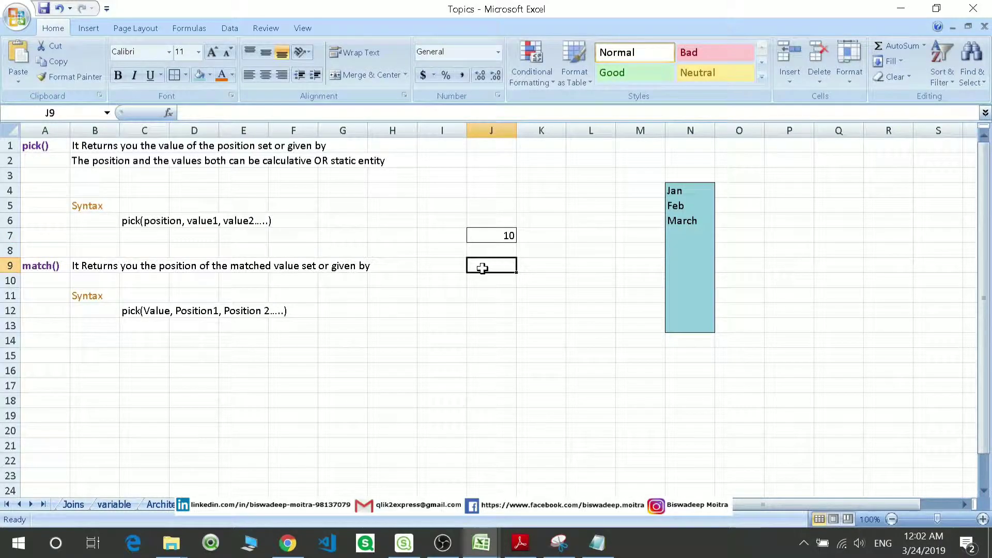
{"action": "left_click", "coordinate": [47, 268]}
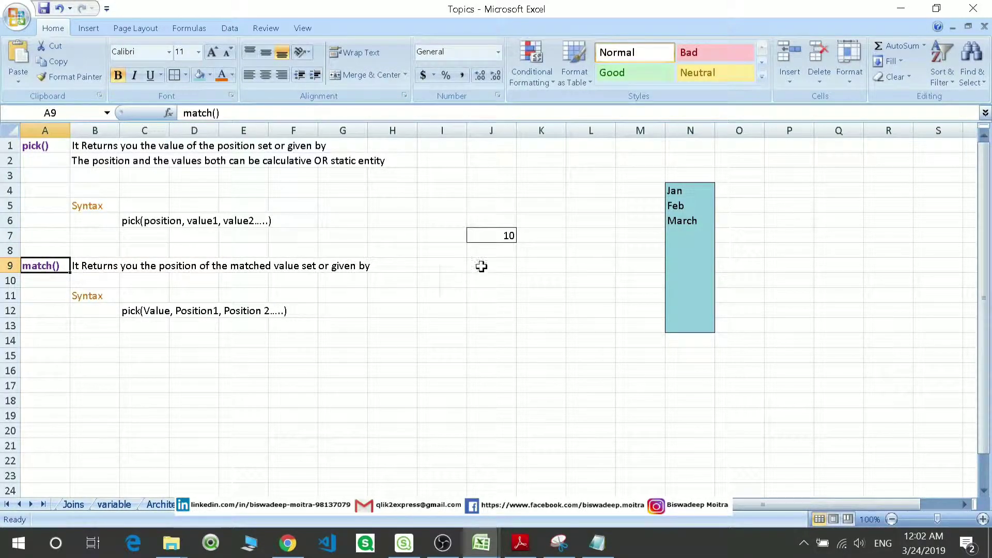
- Replace the 10 in J7 with March, comparing against the N4:N12 month list
{"action": "left_click", "coordinate": [490, 238]}
{"action": "double_click", "coordinate": [508, 235]}
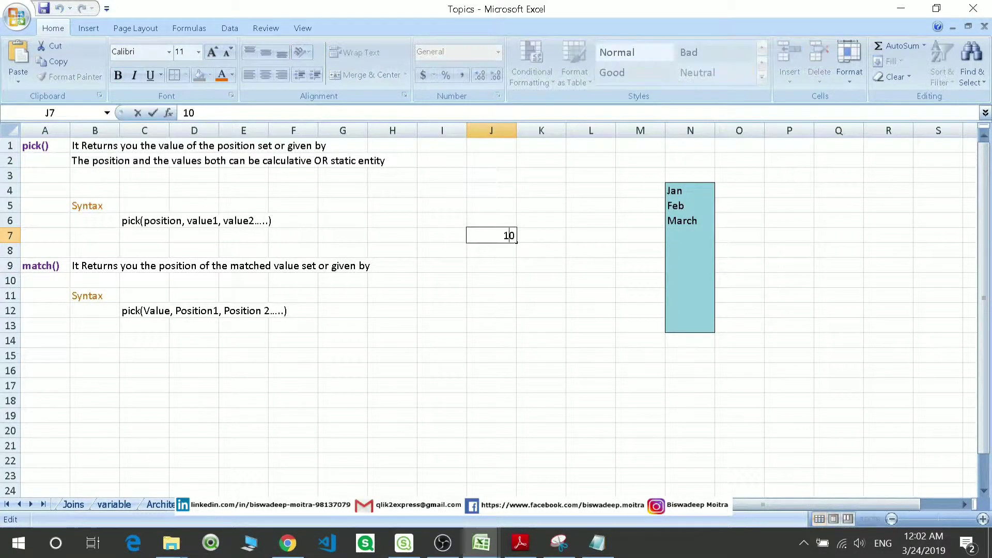
{"action": "double_click", "coordinate": [508, 236]}
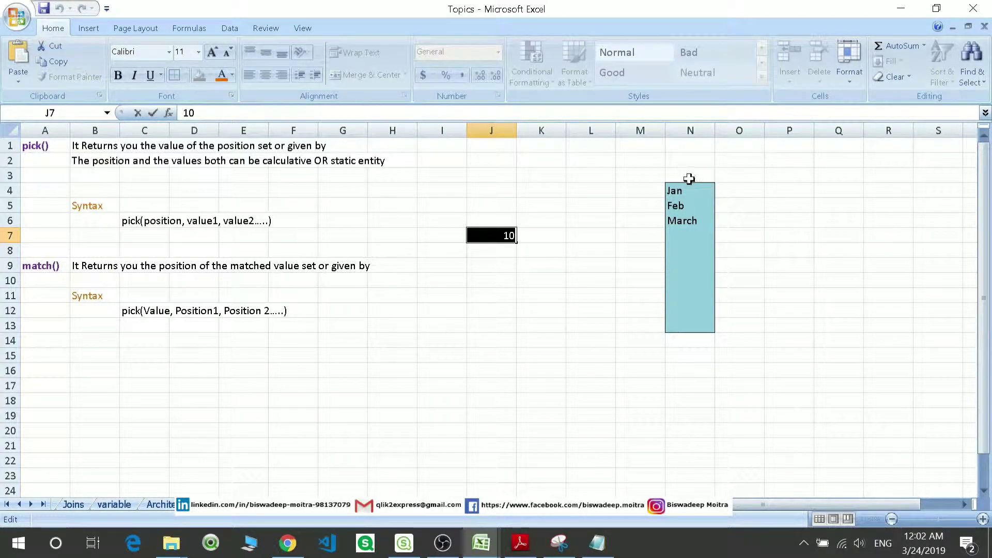
{"action": "left_click_drag", "start_coordinate": [686, 190], "coordinate": [679, 321]}
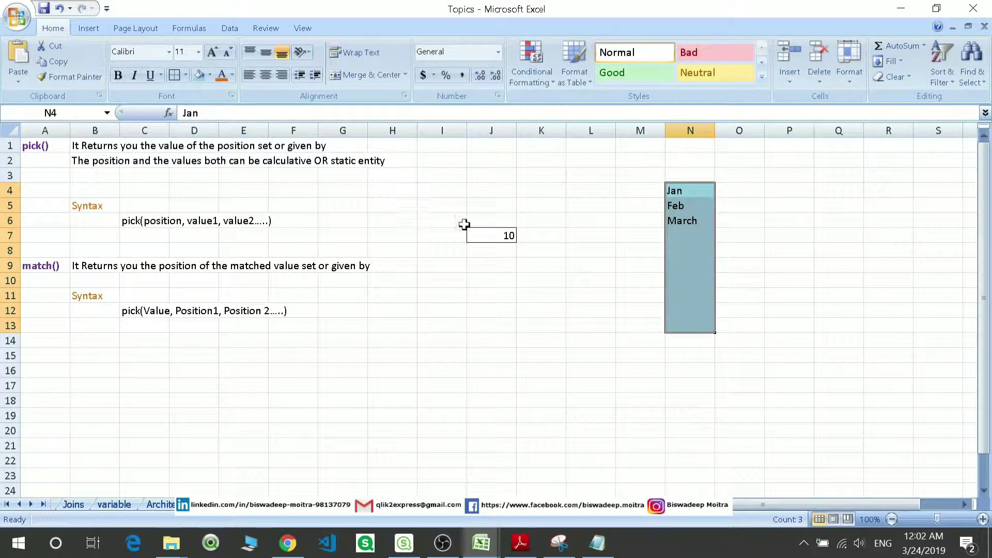
{"action": "left_click", "coordinate": [479, 231]}
{"action": "type", "text": "M"}
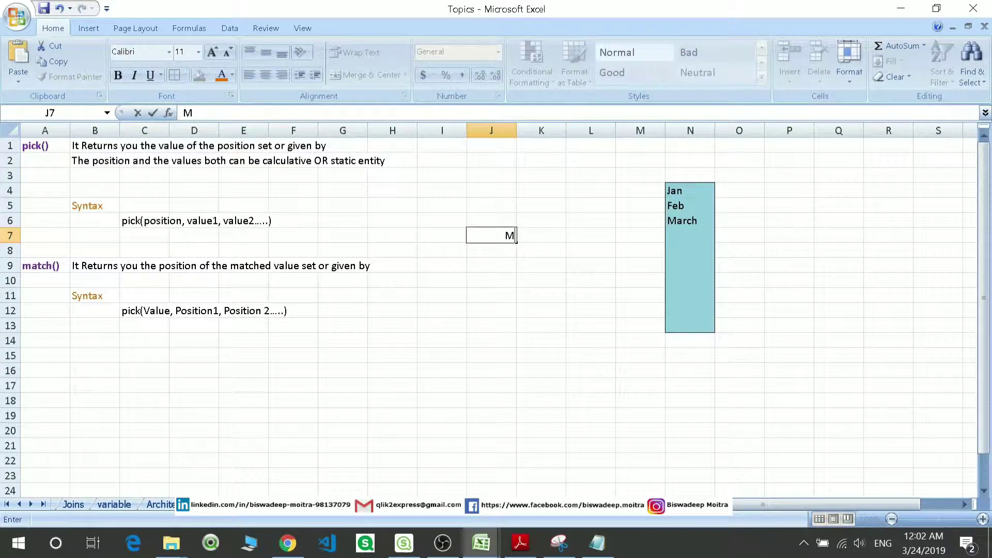
{"action": "type", "text": "arch"}
{"action": "left_click", "coordinate": [518, 291]}
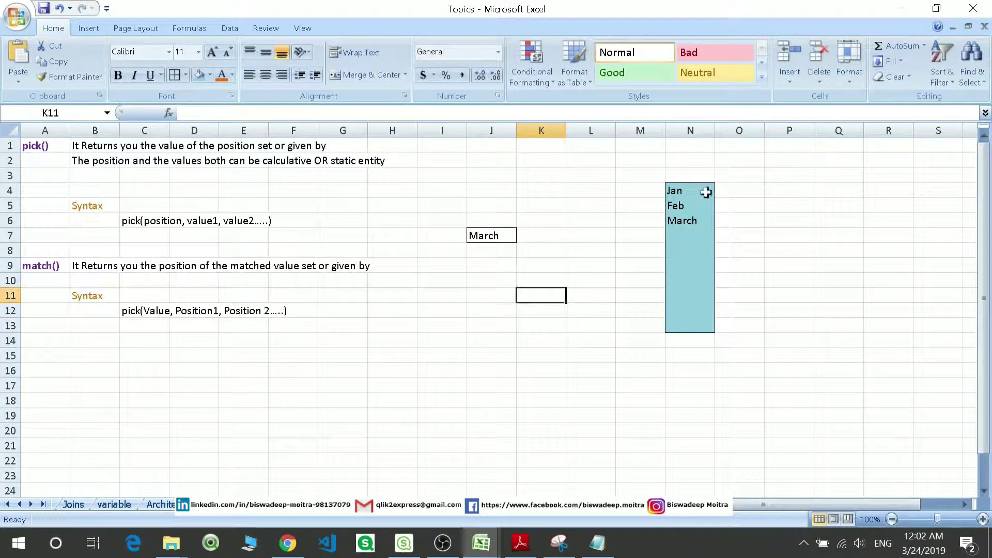
- Enter XYZ in J7 and compare it against the Jan, Feb, March list
{"action": "left_click_drag", "start_coordinate": [698, 191], "coordinate": [692, 328]}
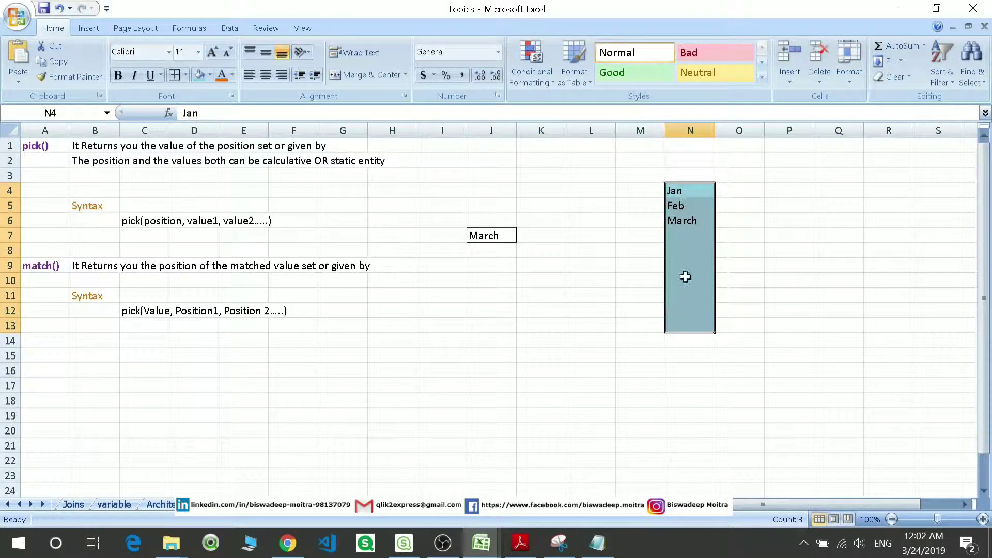
{"action": "left_click", "coordinate": [680, 221]}
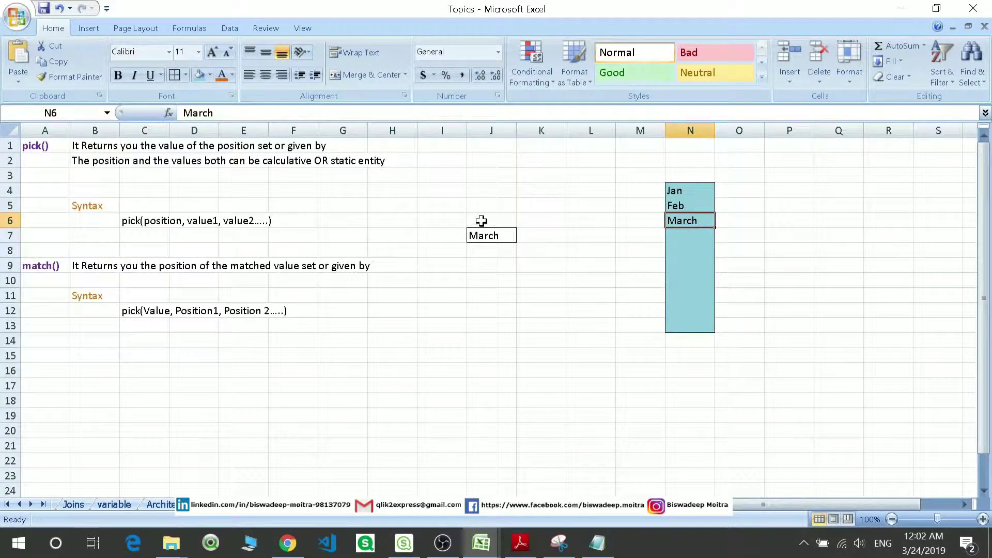
{"action": "left_click", "coordinate": [482, 237]}
{"action": "type", "text": "XYZ"}
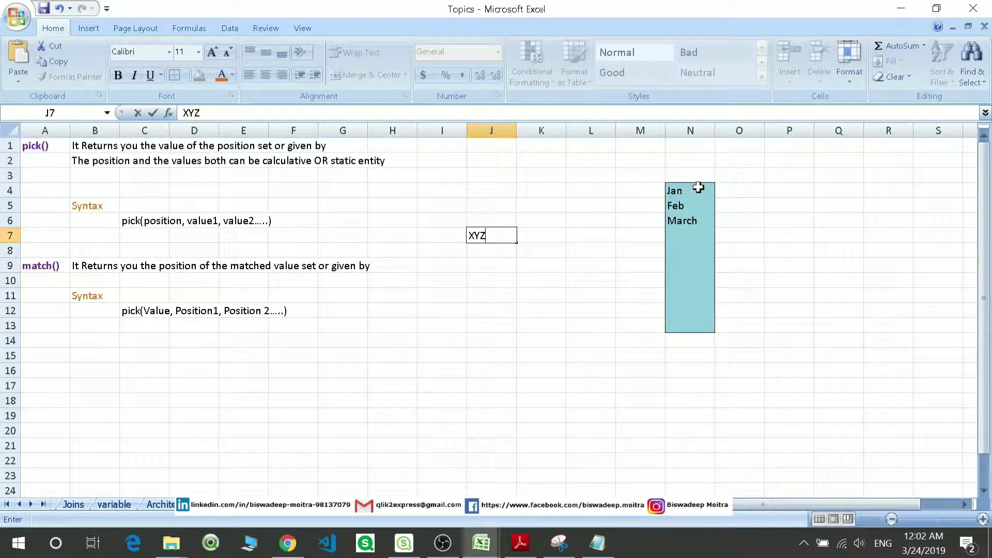
{"action": "left_click_drag", "start_coordinate": [692, 192], "coordinate": [693, 325]}
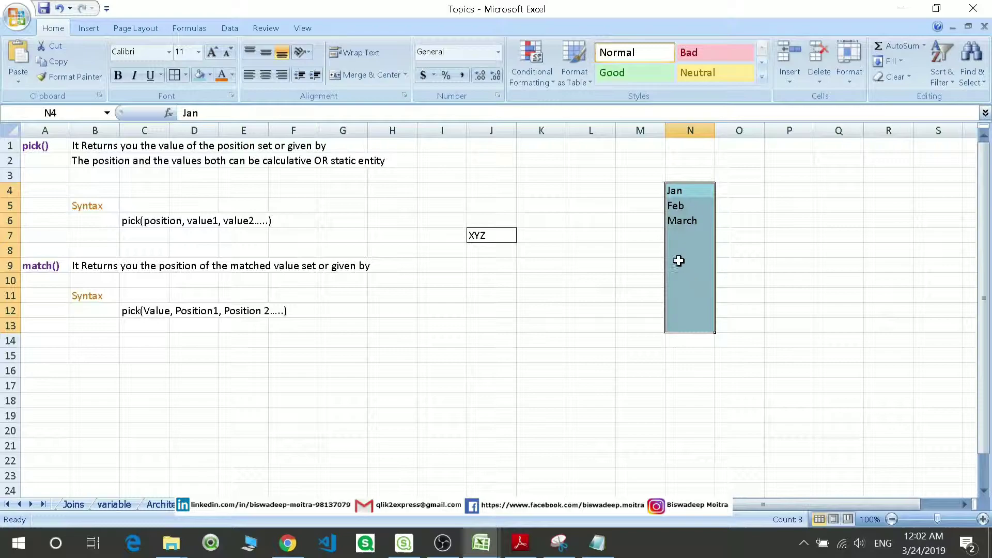
{"action": "left_click", "coordinate": [425, 210]}
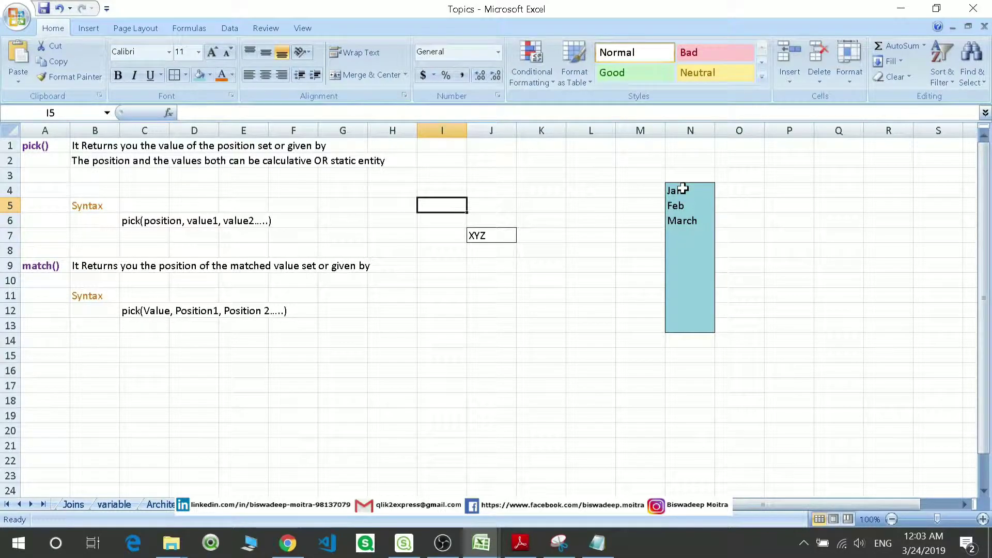
{"action": "left_click_drag", "start_coordinate": [687, 190], "coordinate": [671, 319]}
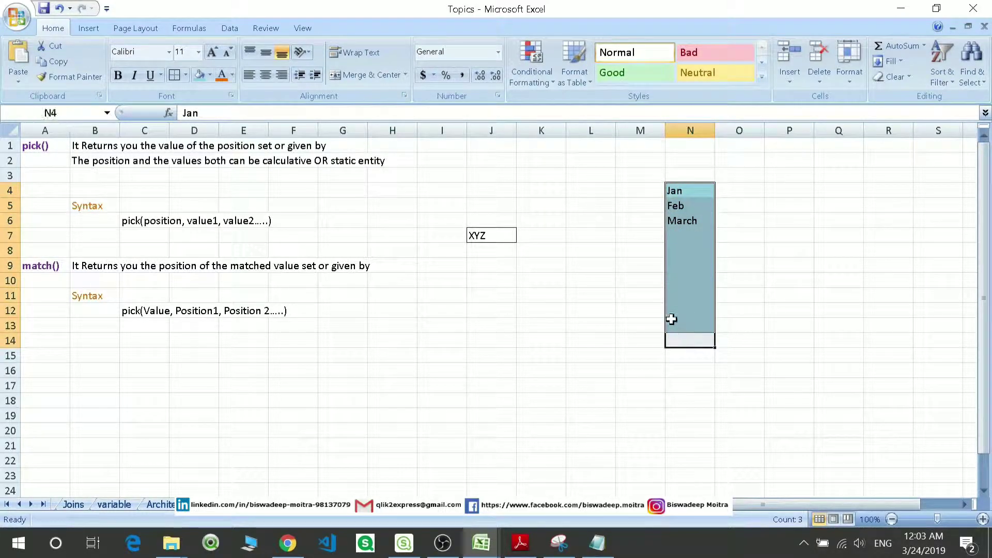
{"action": "left_click", "coordinate": [489, 231]}
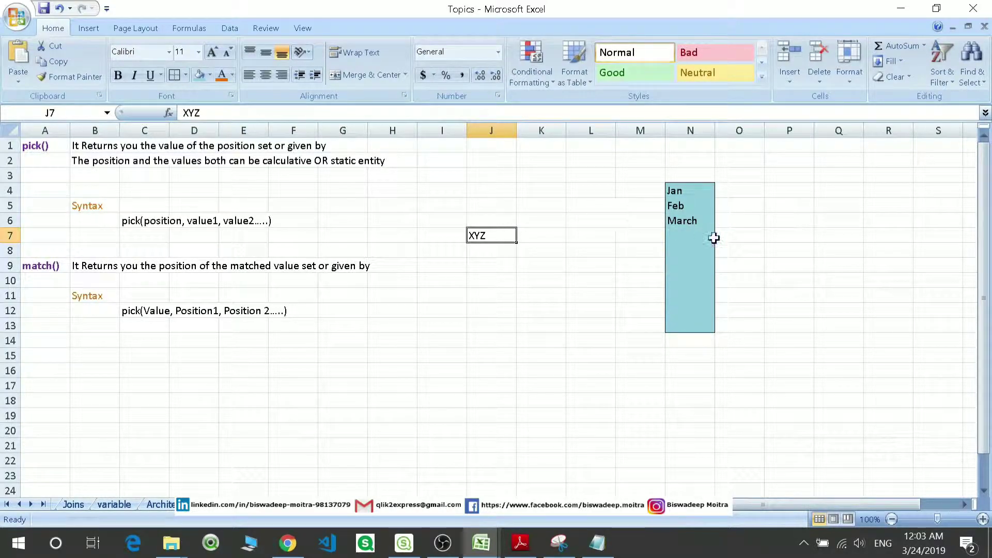
{"action": "left_click", "coordinate": [666, 219]}
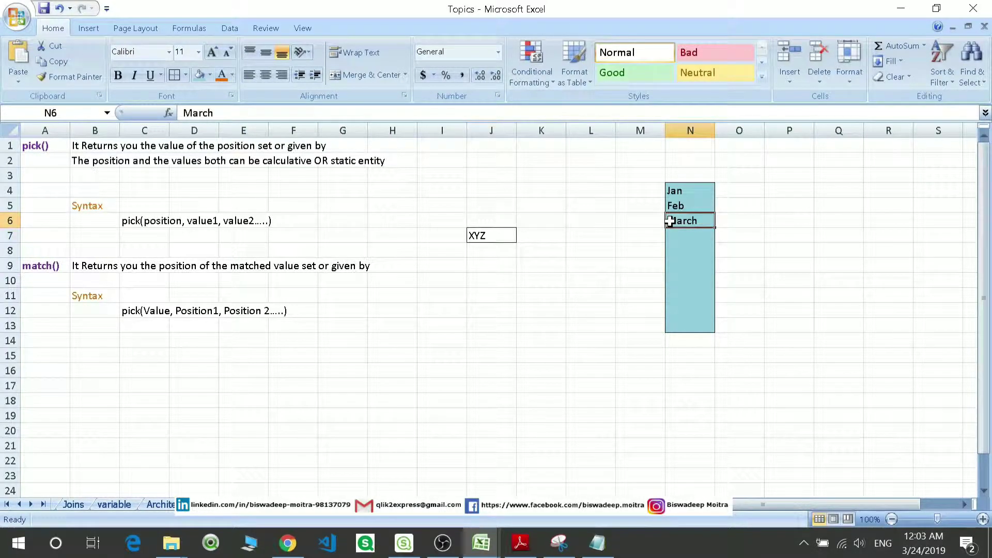
- Remove the XYZ value from J7 so the cell ends up empty
{"action": "left_click", "coordinate": [481, 234]}
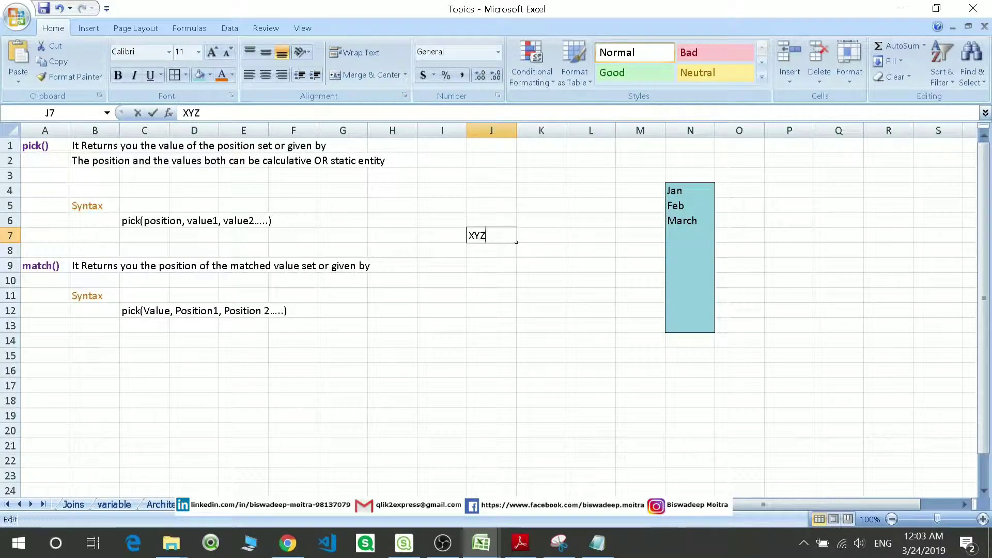
{"action": "double_click", "coordinate": [478, 235]}
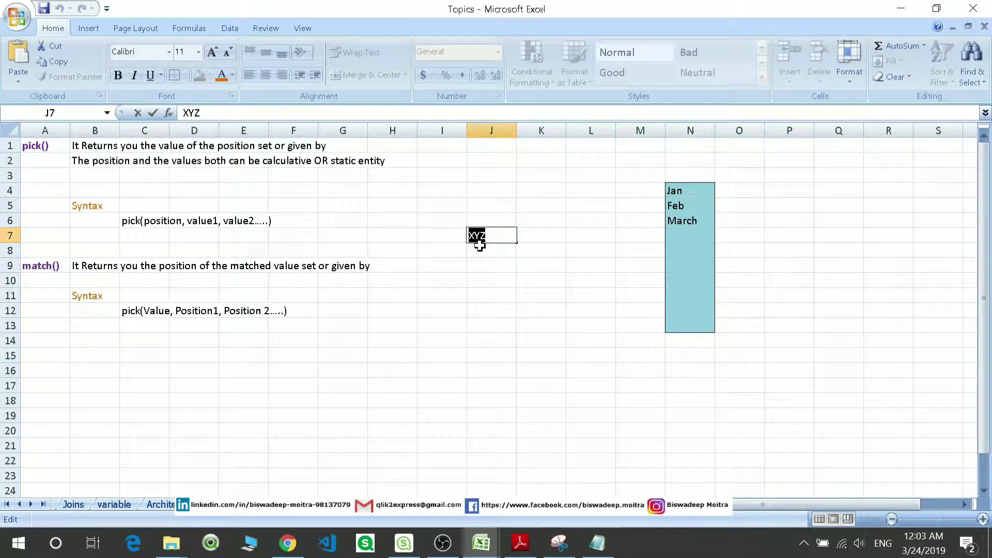
{"action": "key", "text": "Return"}
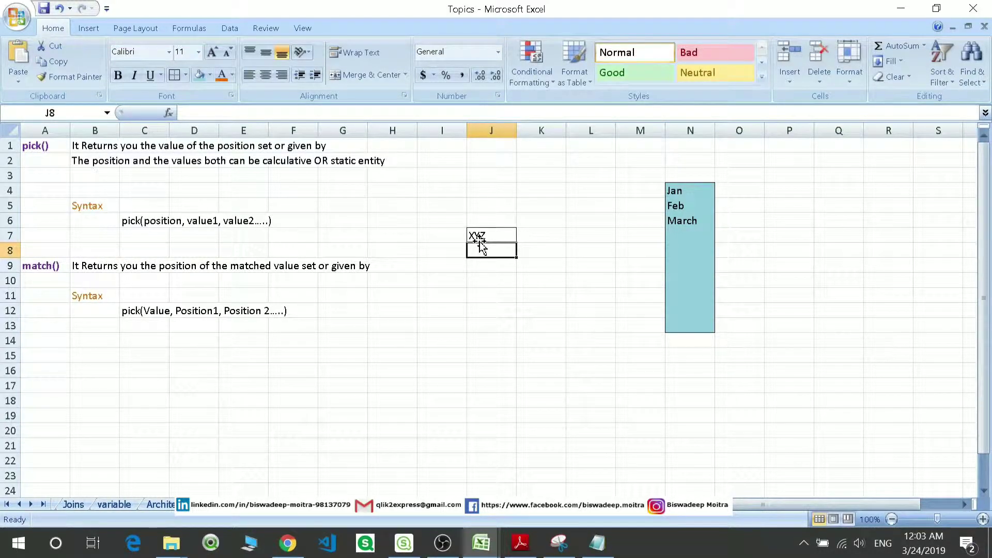
{"action": "left_click", "coordinate": [482, 236]}
{"action": "double_click", "coordinate": [481, 236]}
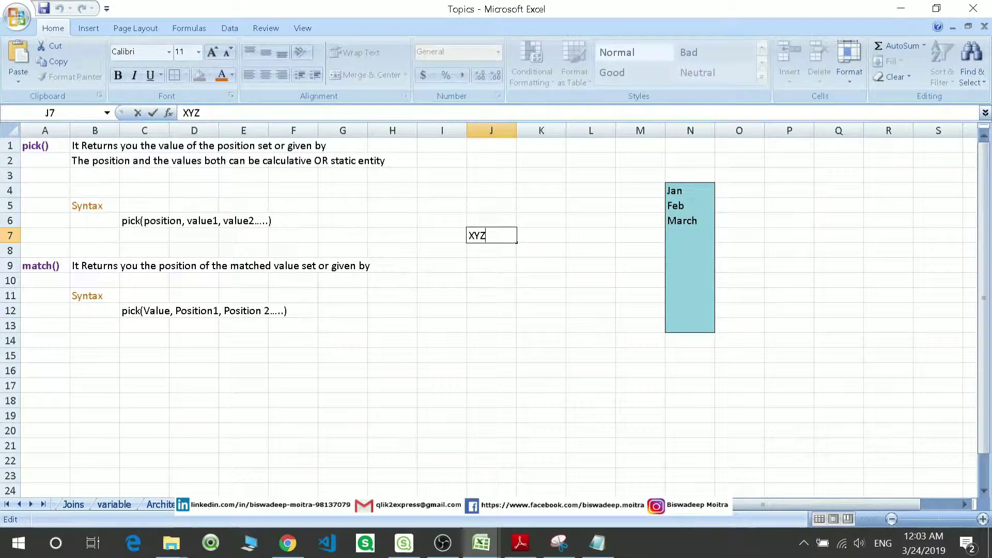
{"action": "double_click", "coordinate": [477, 236]}
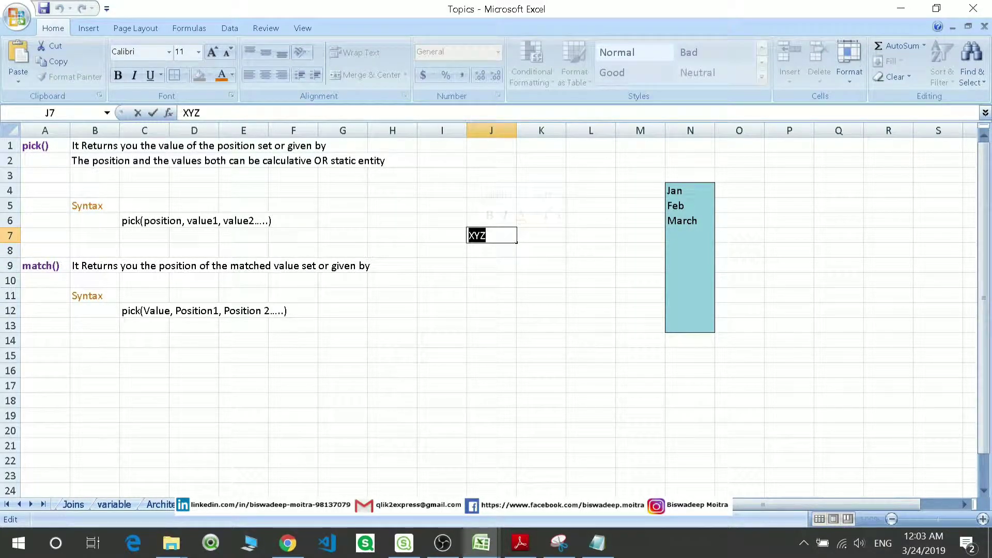
{"action": "left_click", "coordinate": [483, 248]}
{"action": "left_click", "coordinate": [488, 236]}
{"action": "double_click", "coordinate": [483, 235]}
{"action": "double_click", "coordinate": [476, 236]}
{"action": "type", "text": "1"}
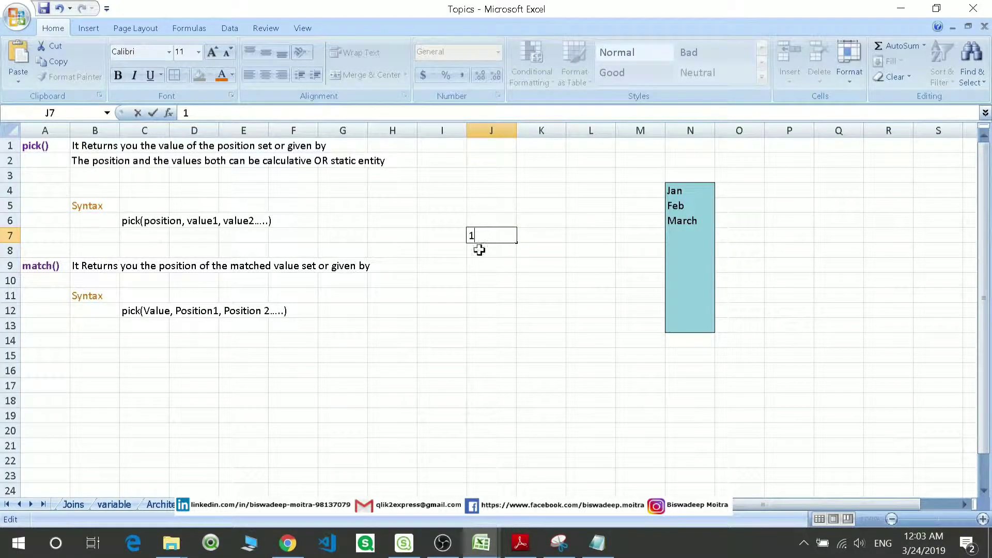
{"action": "key", "text": "BackSpace"}
{"action": "left_click", "coordinate": [692, 232]}
- Switch to Qlik Sense Desktop, review the Month field in the script, and edit My new sheet
{"action": "left_click", "coordinate": [563, 268]}
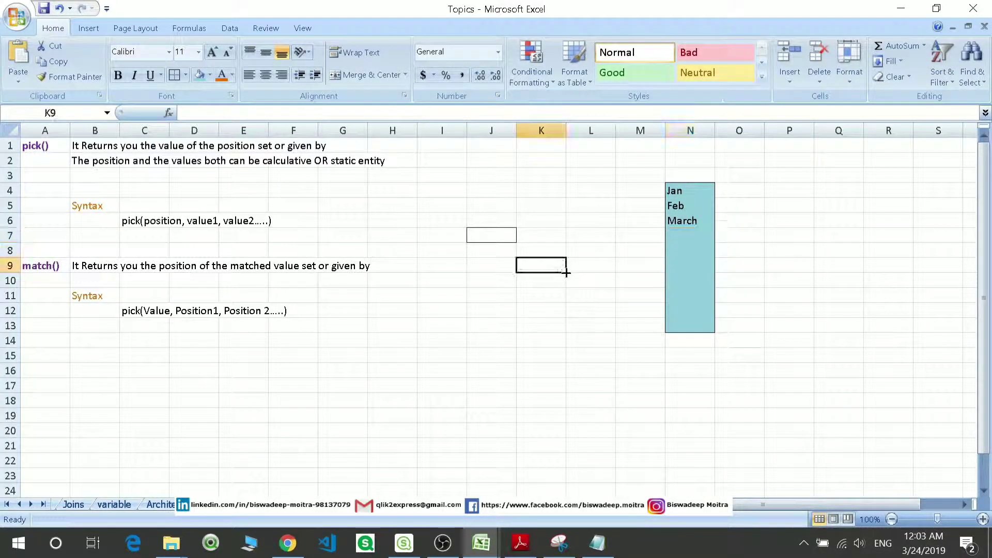
{"action": "left_click", "coordinate": [396, 552]}
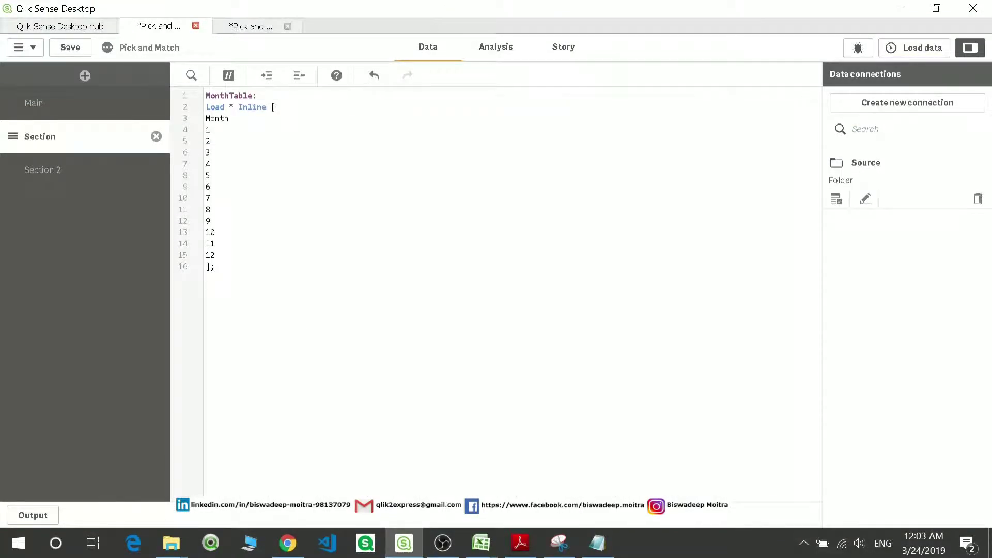
{"action": "key", "text": "ctrl+a"}
{"action": "double_click", "coordinate": [217, 118]}
{"action": "left_click", "coordinate": [231, 28]}
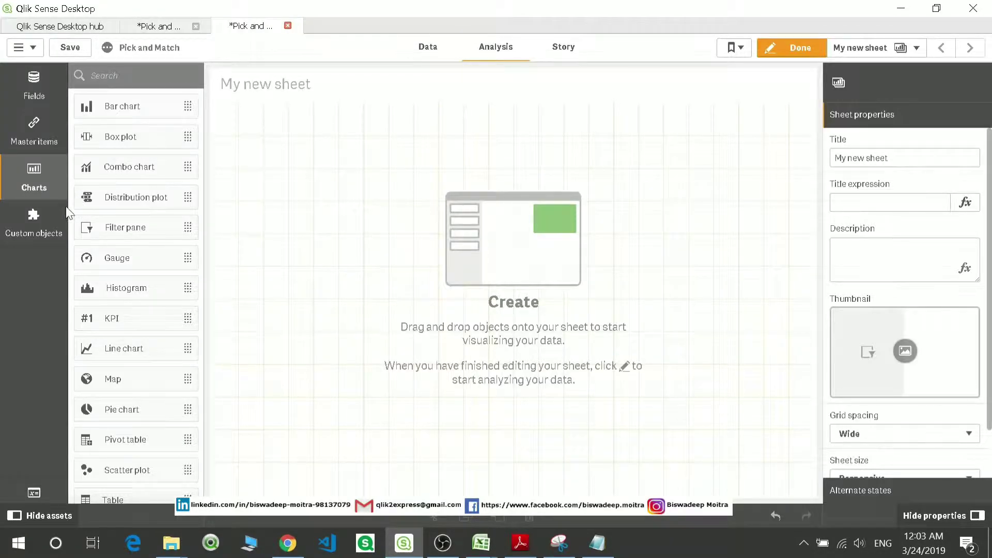
- Add a filter pane on the sheet's left half using the Month field
{"action": "left_click_drag", "start_coordinate": [98, 235], "coordinate": [345, 317]}
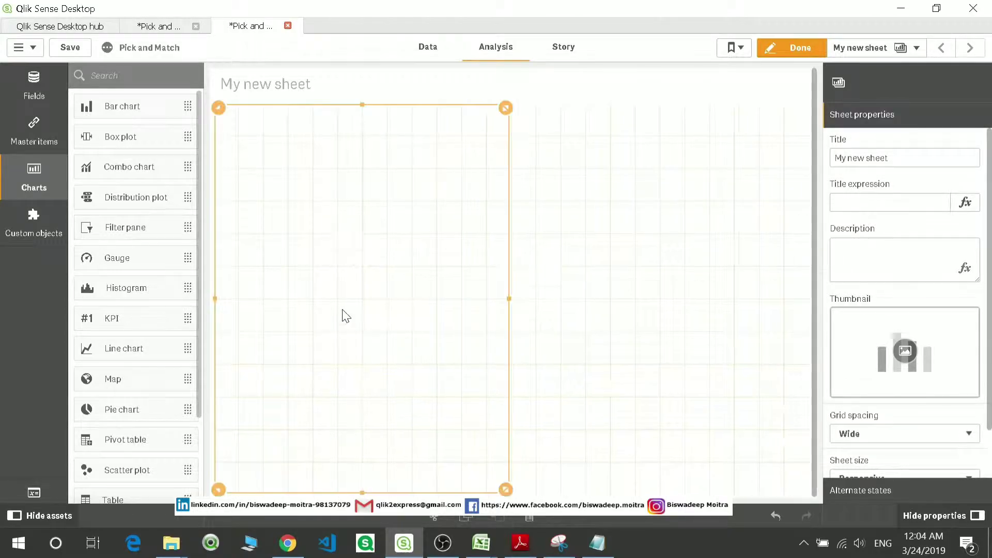
{"action": "left_click", "coordinate": [358, 310]}
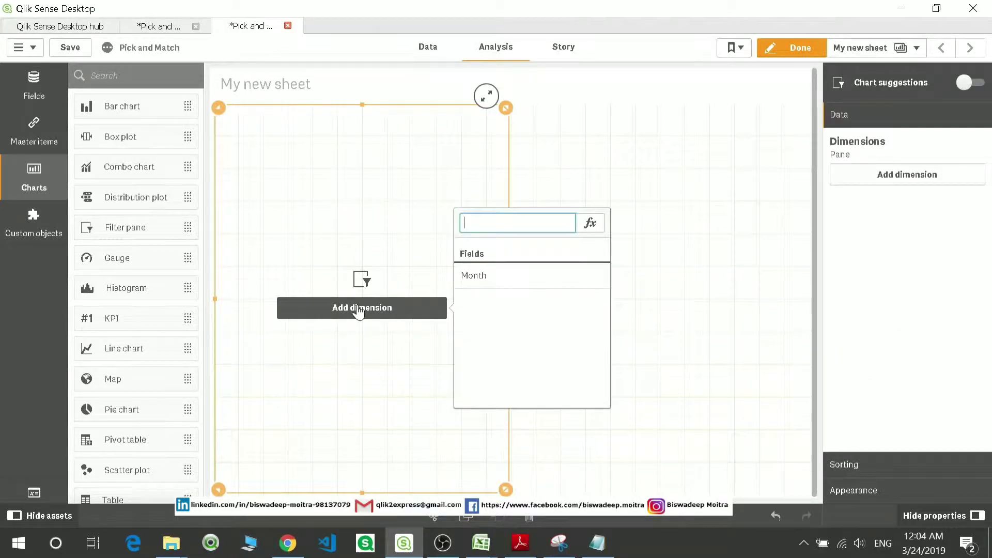
{"action": "left_click", "coordinate": [471, 276]}
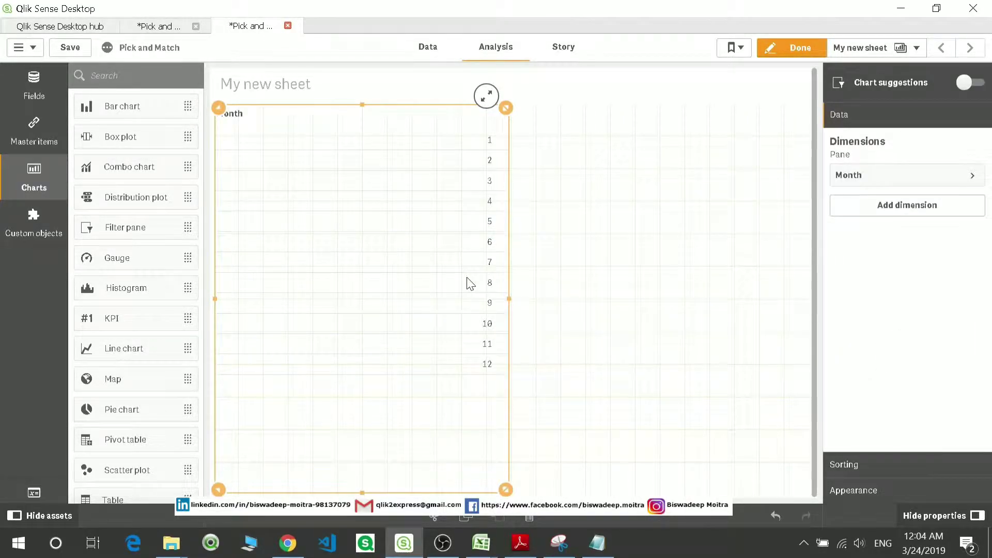
{"action": "left_click", "coordinate": [535, 336]}
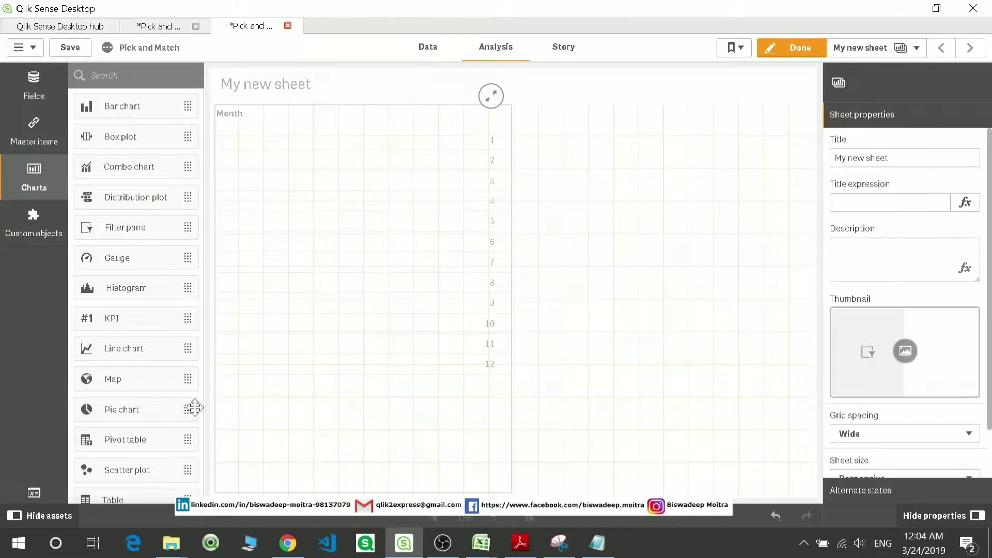
- Place an empty Text & image object beside the Month filter pane
{"action": "scroll", "coordinate": [160, 488], "scroll_direction": "down", "scroll_amount": 1}
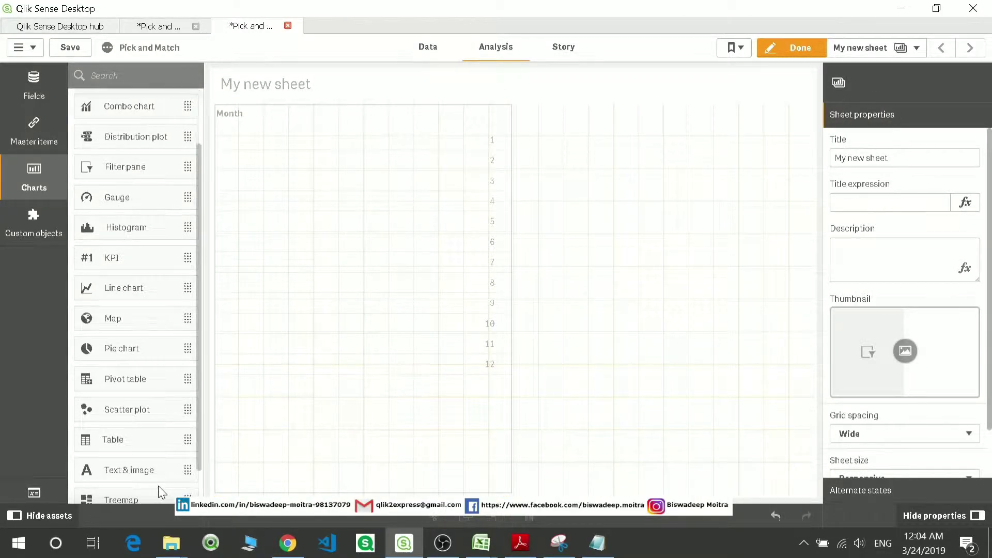
{"action": "left_click_drag", "start_coordinate": [452, 430], "coordinate": [584, 396]}
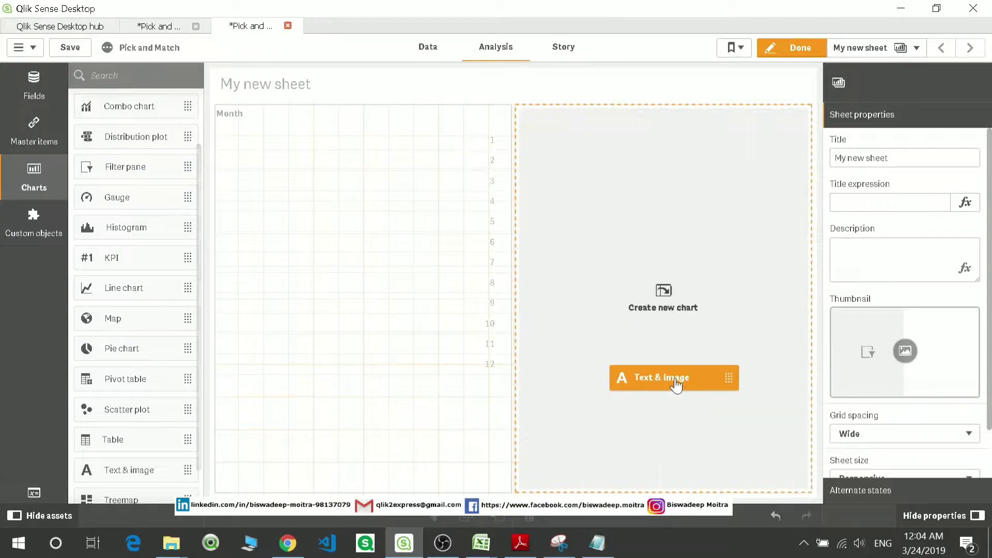
{"action": "left_click_drag", "start_coordinate": [675, 384], "coordinate": [673, 383]}
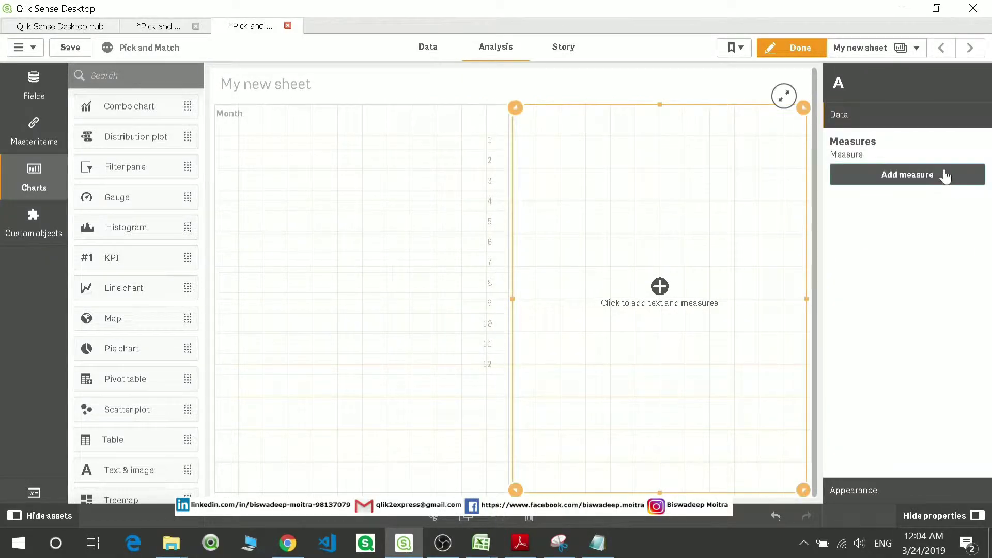
- Start the new measure's expression as pick(Month,'January', ...) in the expression editor
{"action": "left_click", "coordinate": [944, 176]}
{"action": "left_click", "coordinate": [964, 207]}
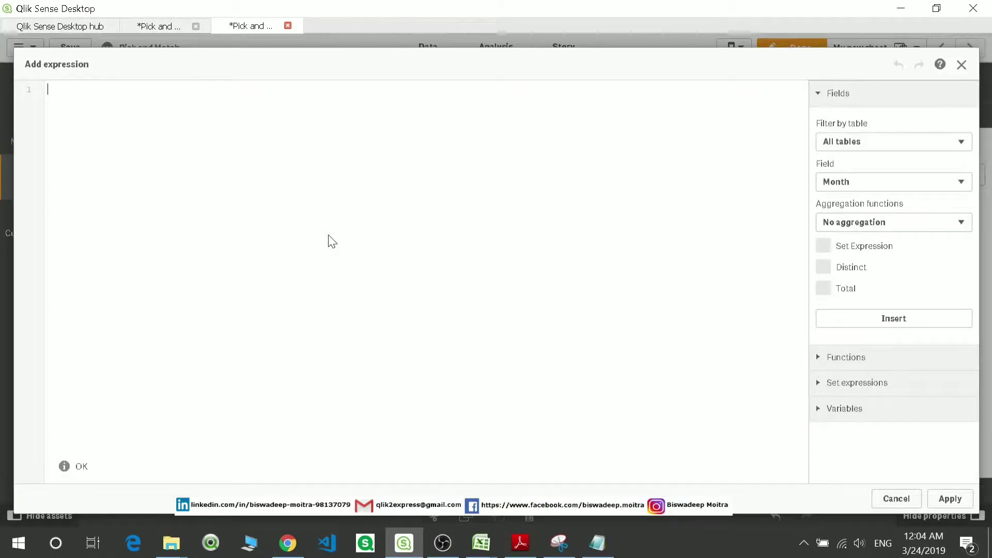
{"action": "type", "text": "pick"}
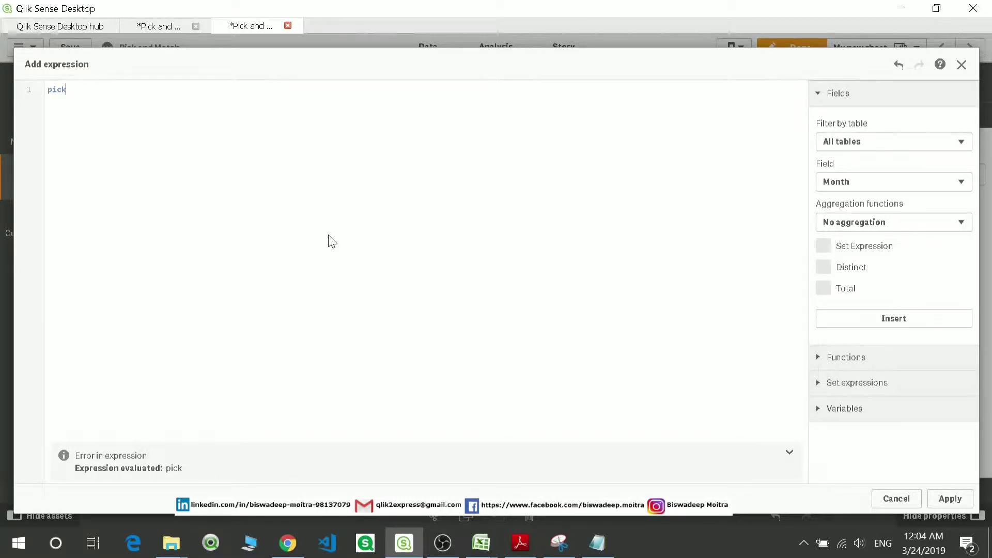
{"action": "type", "text": "()"}
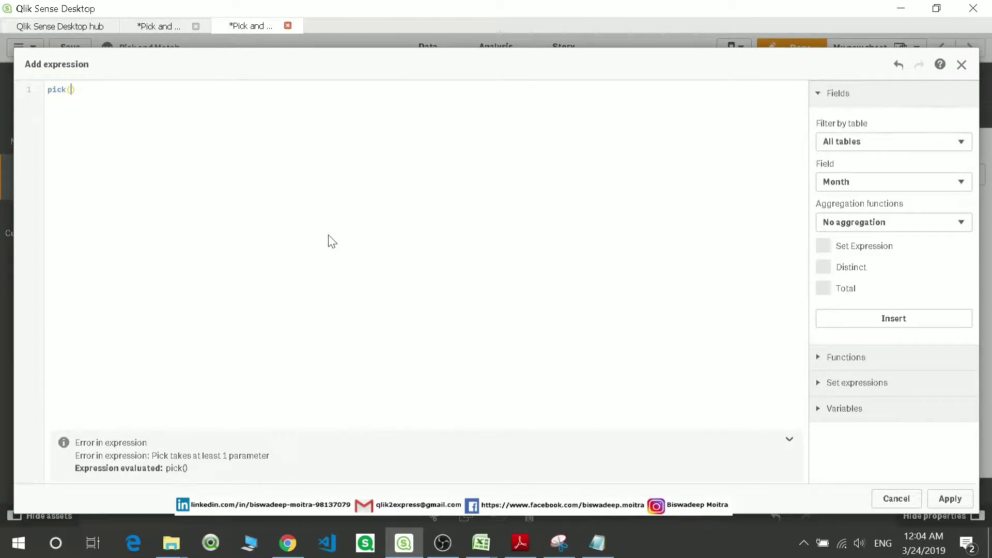
{"action": "type", "text": "Month"}
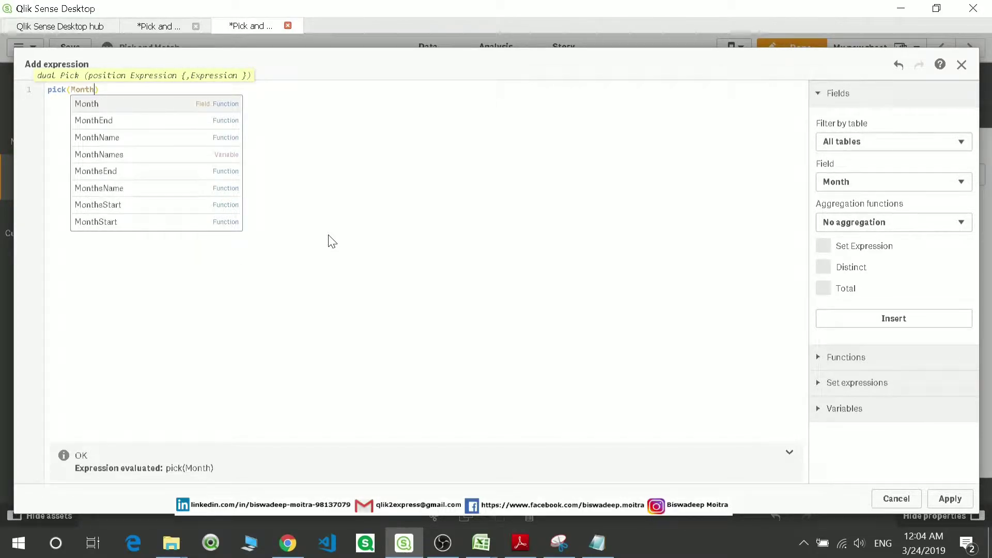
{"action": "type", "text": ","}
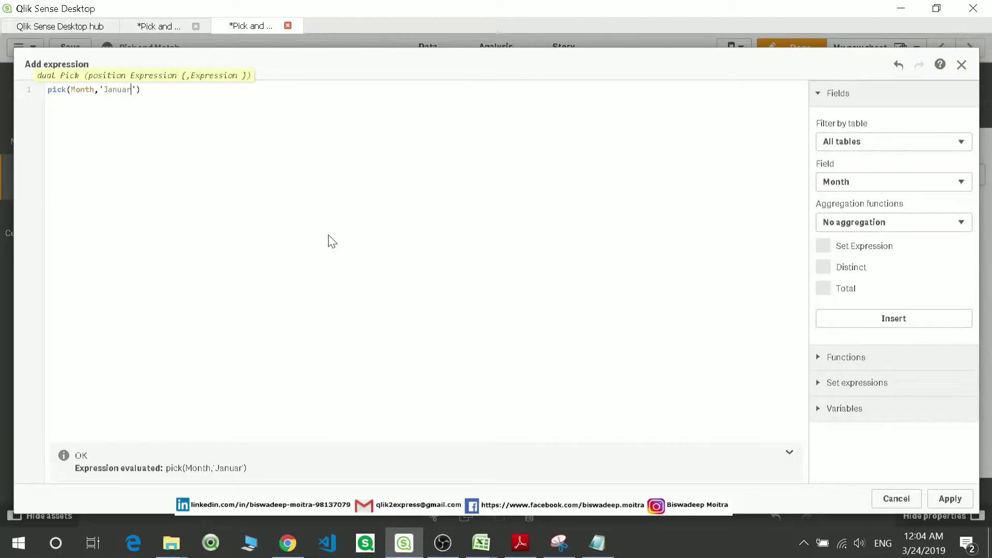
{"action": "type", "text": "'January',Fe"}
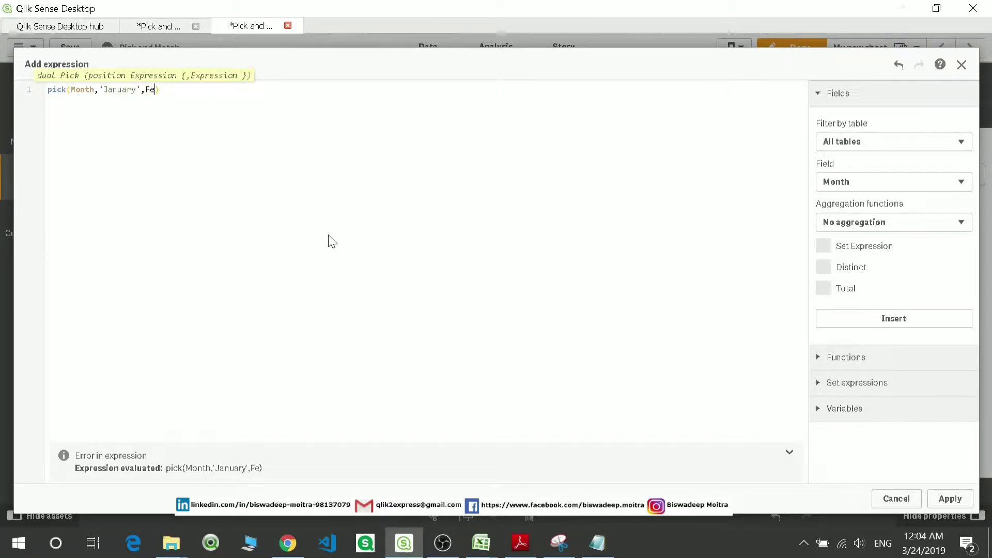
{"action": "type", "text": "bruary"}
{"action": "key", "text": "Left"}
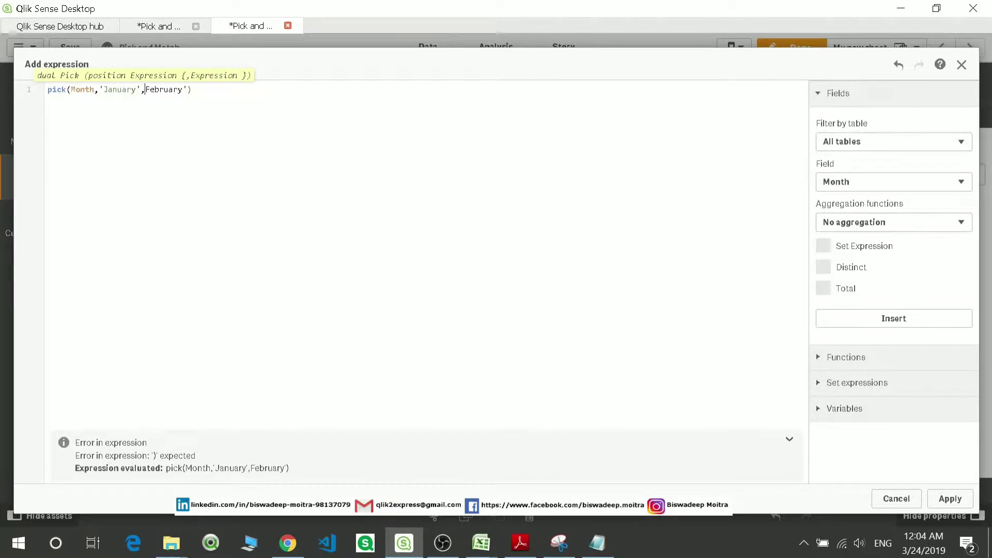
{"action": "left_click", "coordinate": [145, 89]}
{"action": "type", "text": "'"}
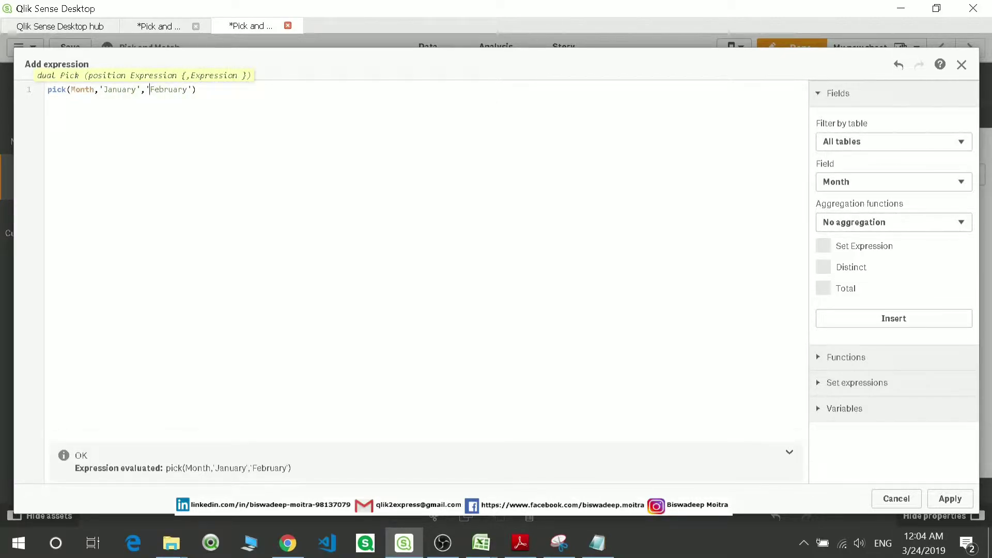
{"action": "key", "text": "shift+Left"}
{"action": "key", "text": "shift+Left"}
{"action": "key", "text": "shift+Left"}
{"action": "key", "text": "shift+Left"}
{"action": "key", "text": "shift+Left"}
{"action": "key", "text": "shift+Left"}
{"action": "key", "text": "shift+Left"}
{"action": "key", "text": "shift+Left"}
{"action": "key", "text": "shift+Left"}
{"action": "key", "text": "shift+Left"}
{"action": "key", "text": "shift+Left"}
{"action": "key", "text": "shift+Left"}
{"action": "key", "text": "shift+Left"}
{"action": "key", "text": "shift+Left"}
{"action": "key", "text": "shift+Left"}
{"action": "key", "text": "shift+Left"}
{"action": "key", "text": "shift+Left"}
{"action": "key", "text": "shift+Left"}
{"action": "key", "text": "shift+Left"}
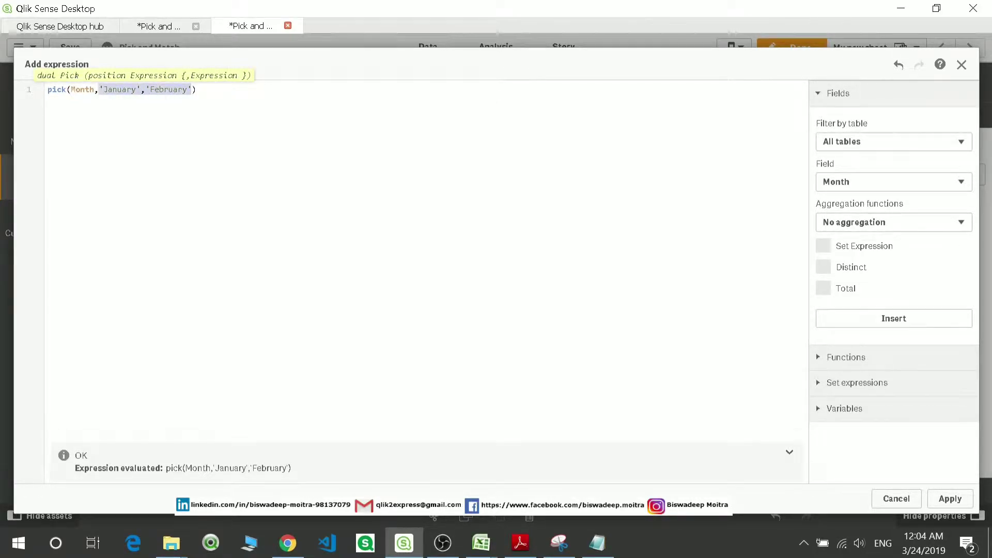
{"action": "type", "text": "' ,'"}
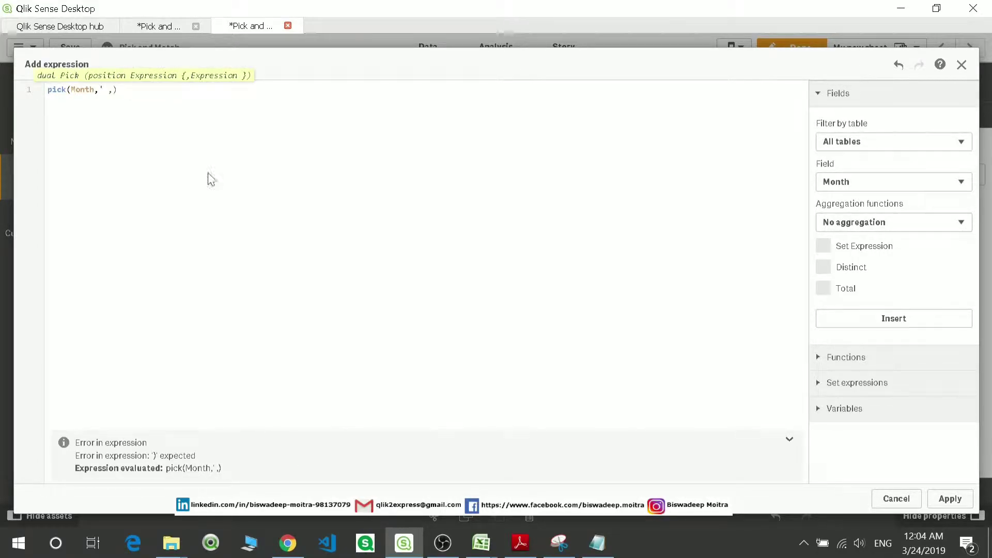
- Copy the full quoted month-name list from Notepad and return to the expression editor
{"action": "left_click", "coordinate": [597, 543]}
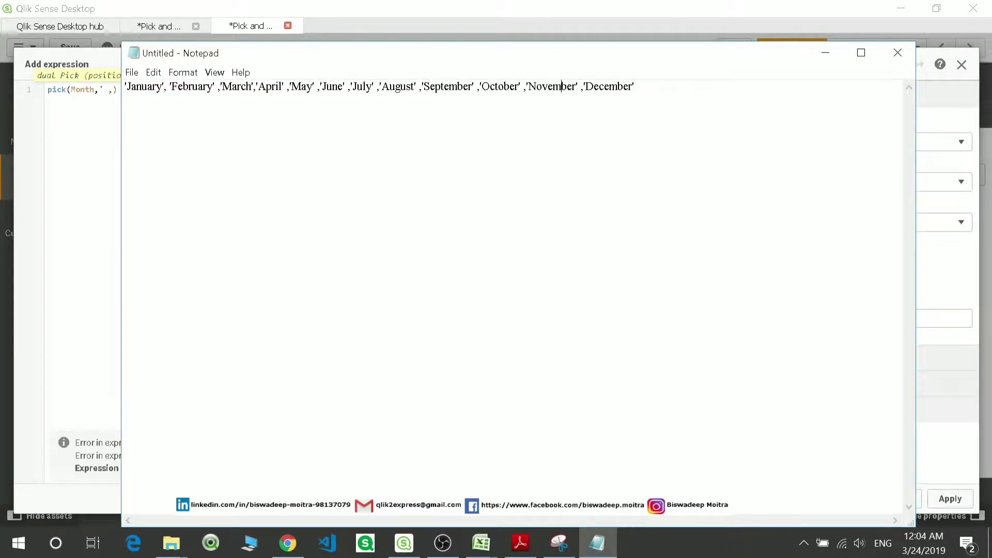
{"action": "key", "text": "ctrl+a"}
{"action": "key", "text": "ctrl+c"}
{"action": "left_click", "coordinate": [108, 264]}
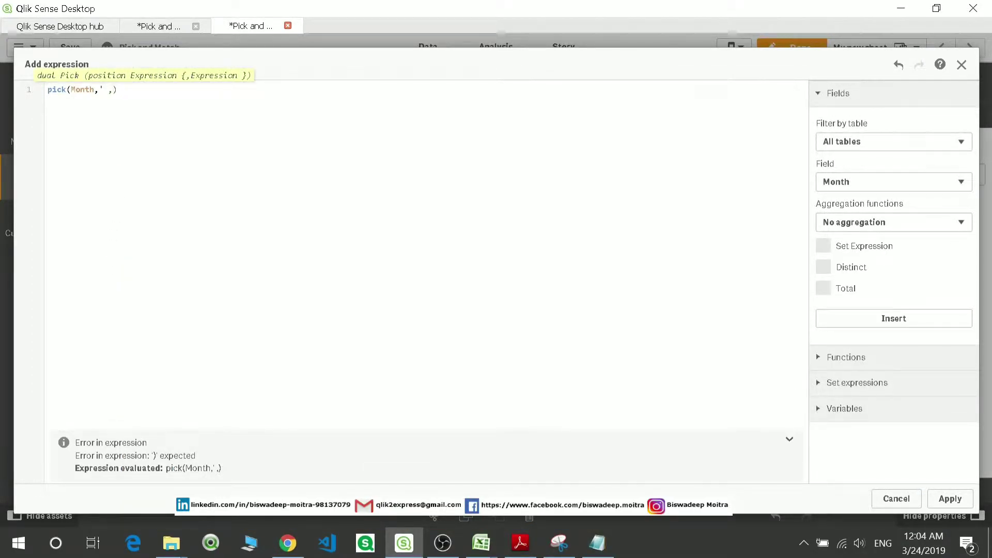
- Paste the twelve quoted month names into the pick expression and apply it
{"action": "key", "text": "BackSpace"}
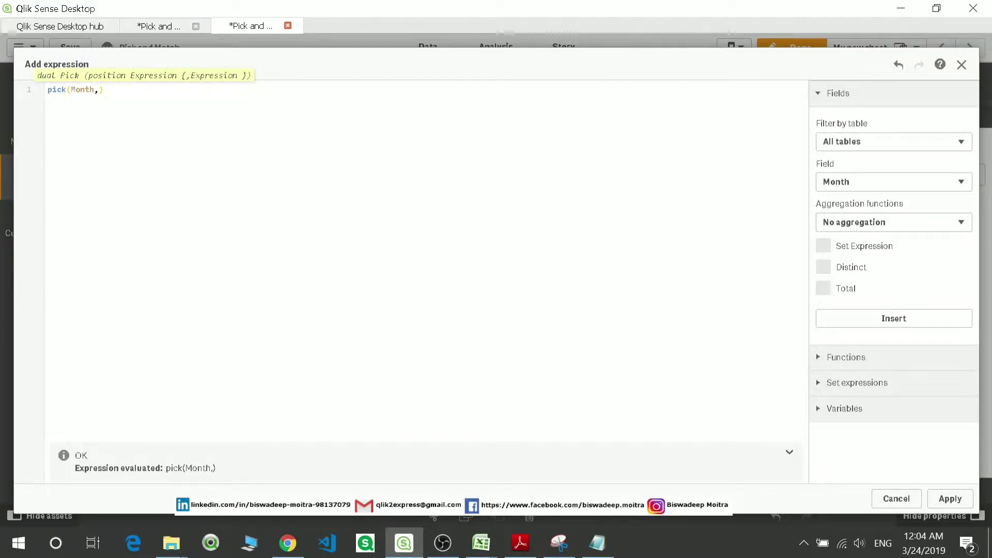
{"action": "key", "text": "ctrl+v"}
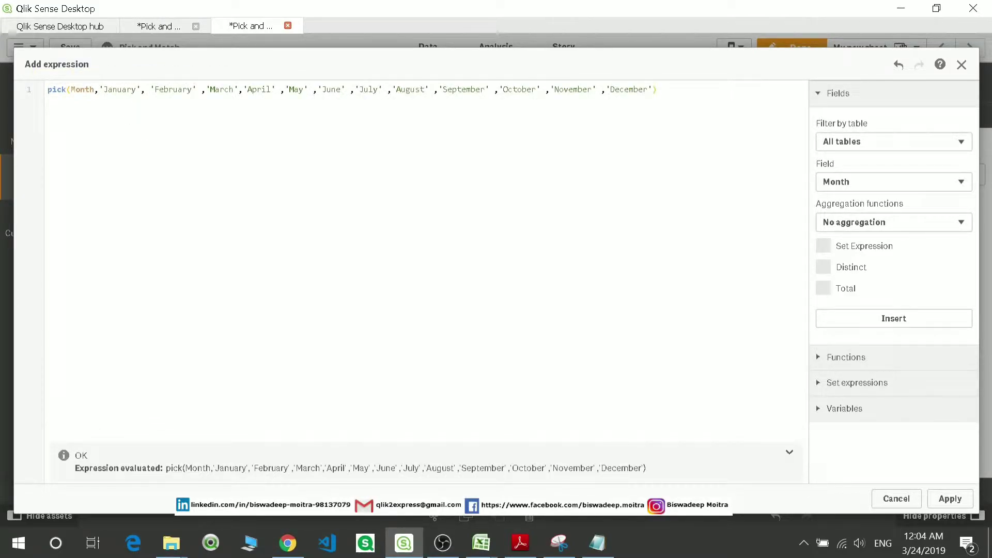
{"action": "left_click", "coordinate": [948, 497]}
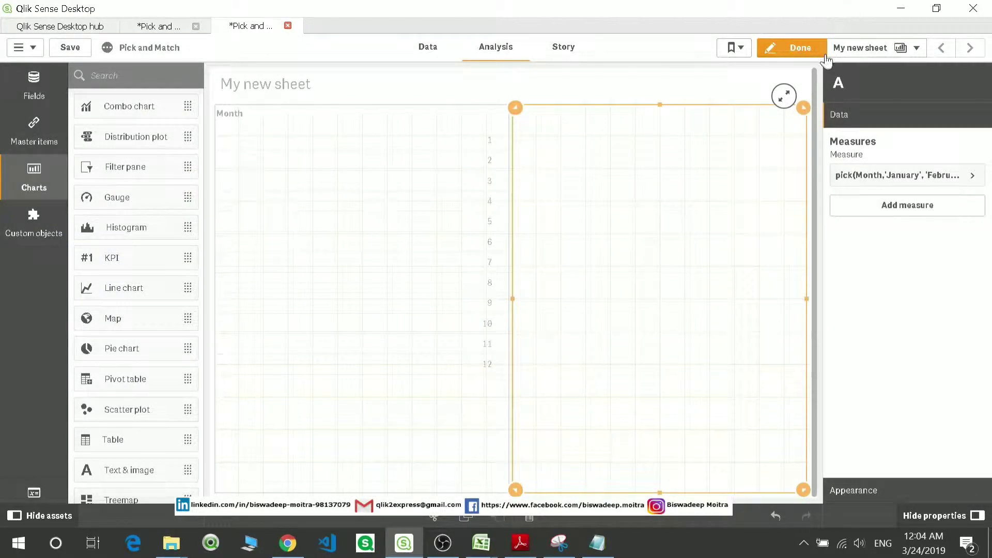
- Exit editing and test months 2 and 11, which show February and November
{"action": "left_click", "coordinate": [819, 49]}
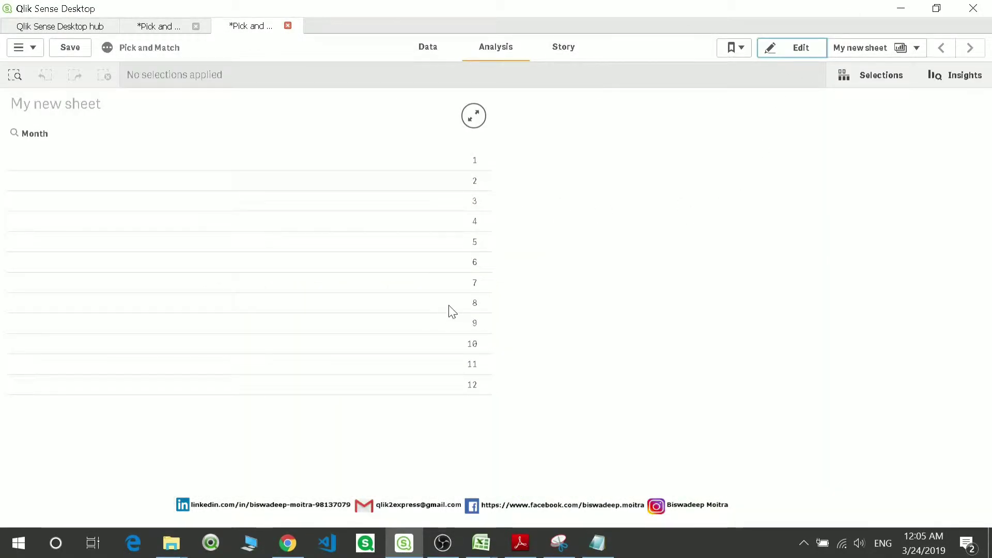
{"action": "left_click", "coordinate": [471, 182]}
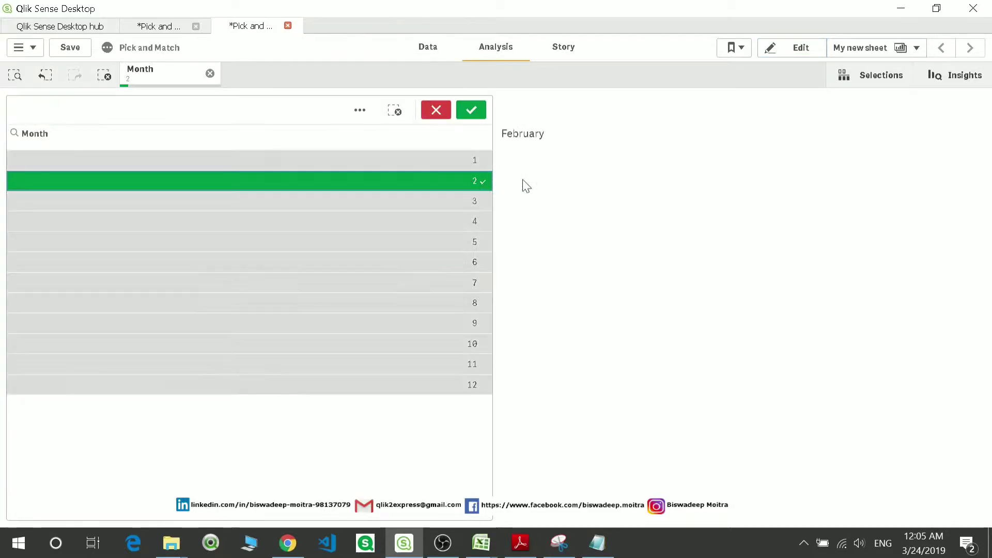
{"action": "left_click", "coordinate": [471, 180]}
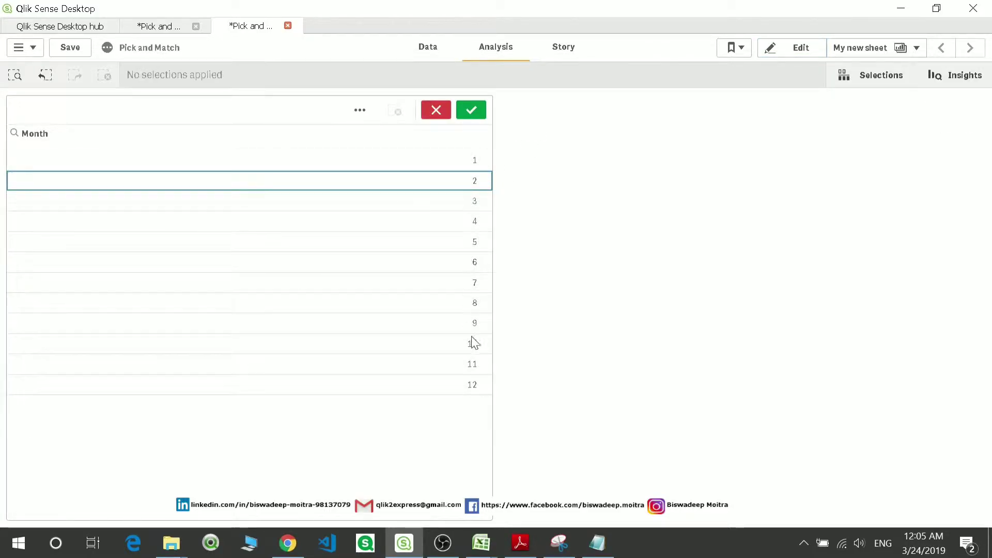
{"action": "left_click", "coordinate": [473, 364]}
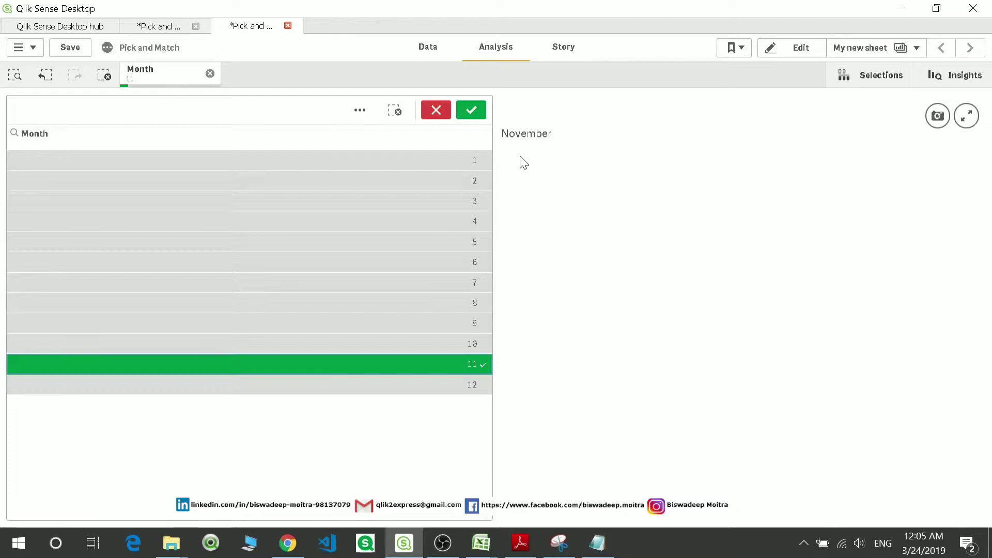
{"action": "left_click", "coordinate": [457, 363]}
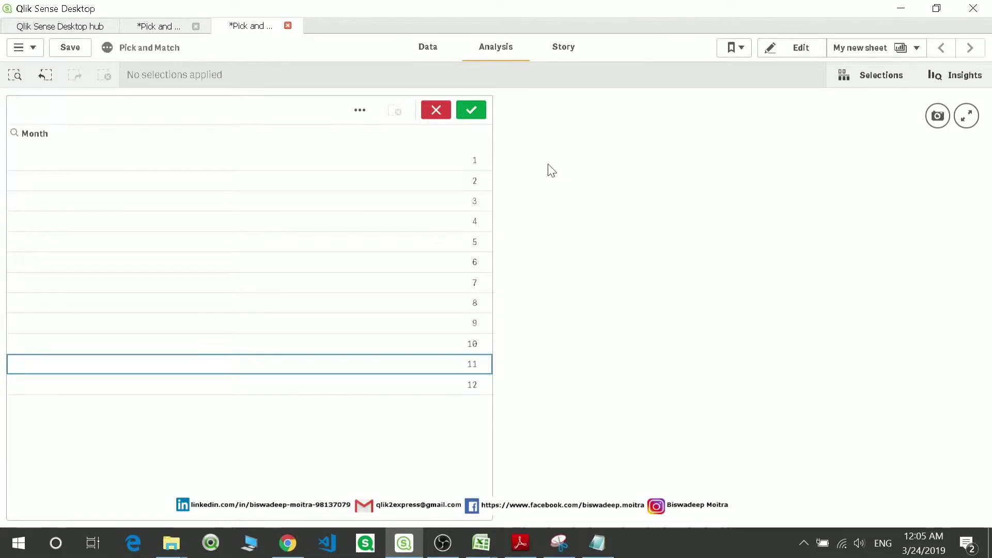
- Replace pick with Match in the measure expression, keeping the month list, and apply it
{"action": "left_click", "coordinate": [785, 50]}
{"action": "left_click", "coordinate": [785, 49]}
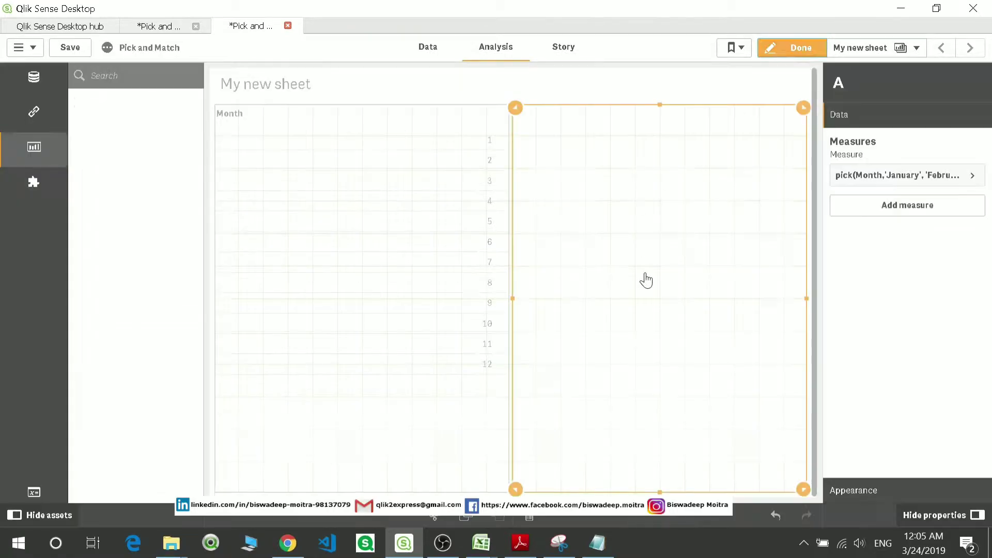
{"action": "left_click", "coordinate": [861, 178]}
{"action": "left_click", "coordinate": [963, 216]}
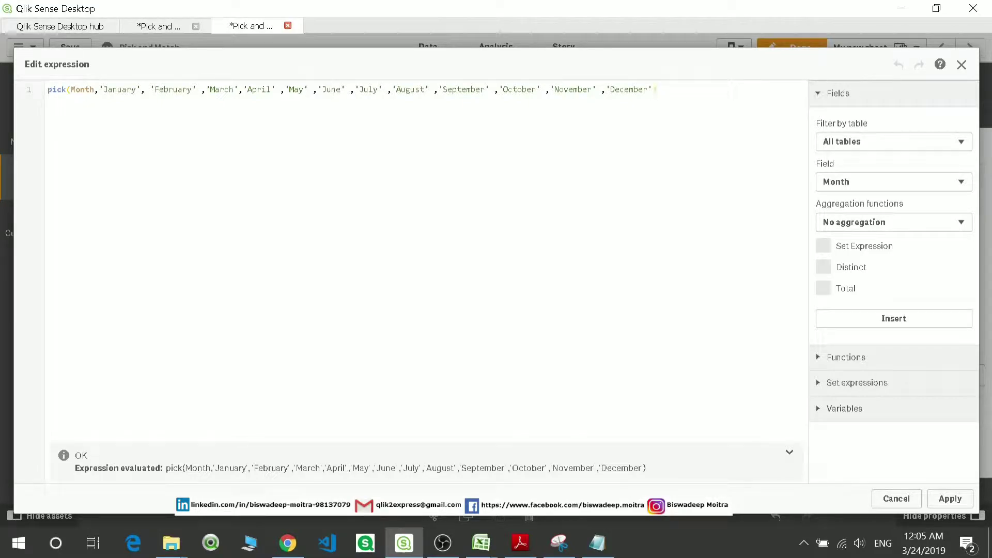
{"action": "double_click", "coordinate": [56, 89]}
{"action": "type", "text": "Mta"}
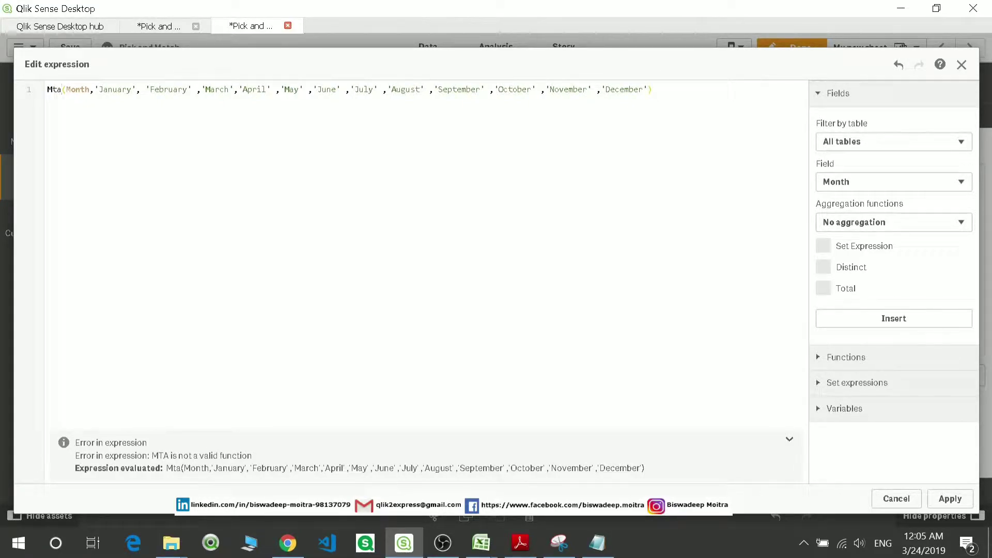
{"action": "key", "text": "BackSpace"}
{"action": "key", "text": "BackSpace"}
{"action": "type", "text": "a"}
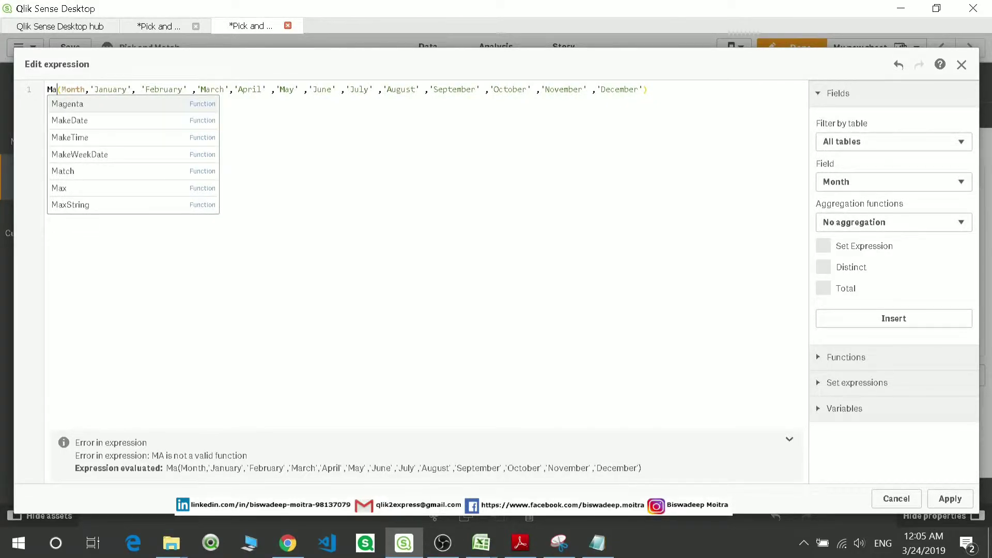
{"action": "type", "text": "tch"}
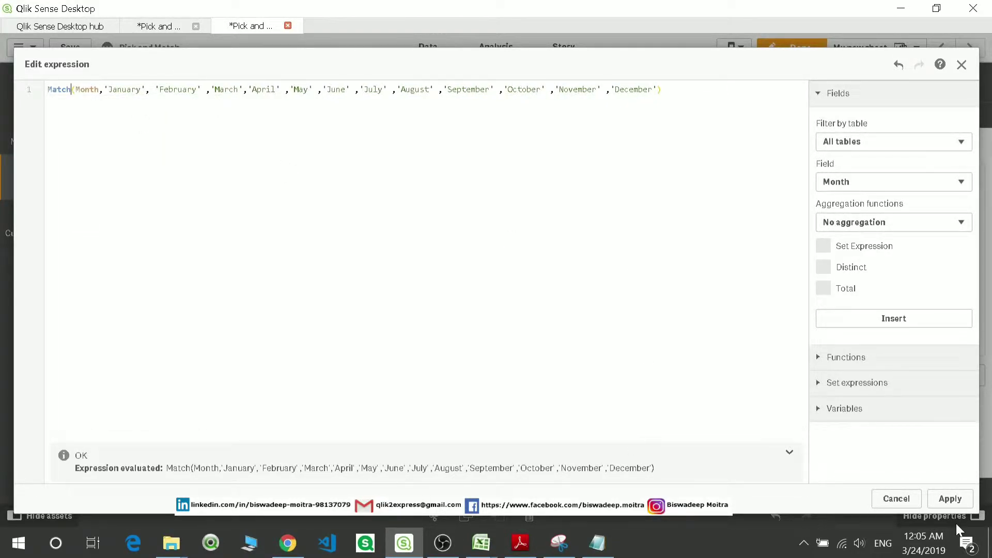
{"action": "left_click", "coordinate": [950, 498]}
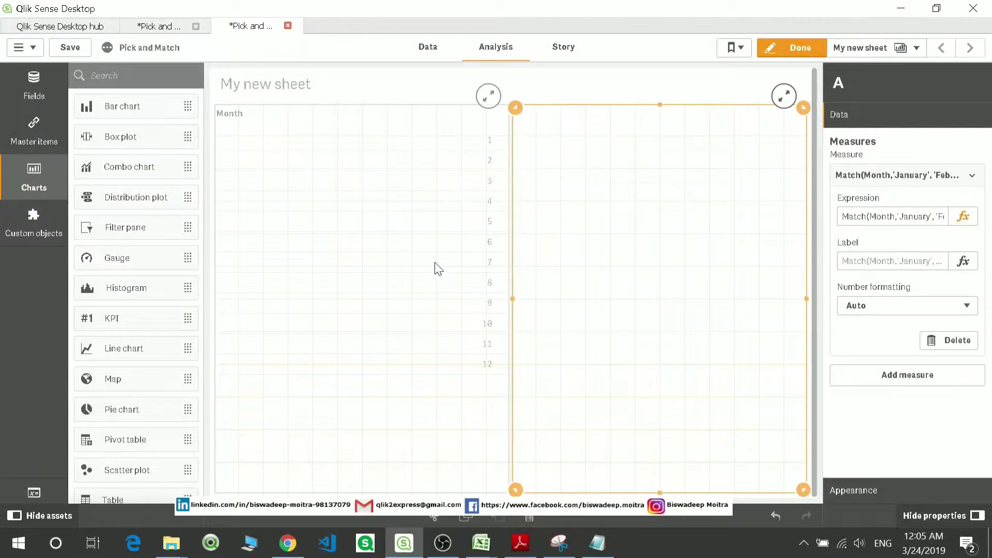
- Delete the old numeric 1–12 inline load from the data load script
{"action": "left_click", "coordinate": [174, 31]}
{"action": "key", "text": "Down"}
{"action": "key", "text": "Down"}
{"action": "key", "text": "Down"}
{"action": "key", "text": "Down"}
{"action": "key", "text": "Down"}
{"action": "key", "text": "Down"}
{"action": "key", "text": "Down"}
{"action": "key", "text": "Down"}
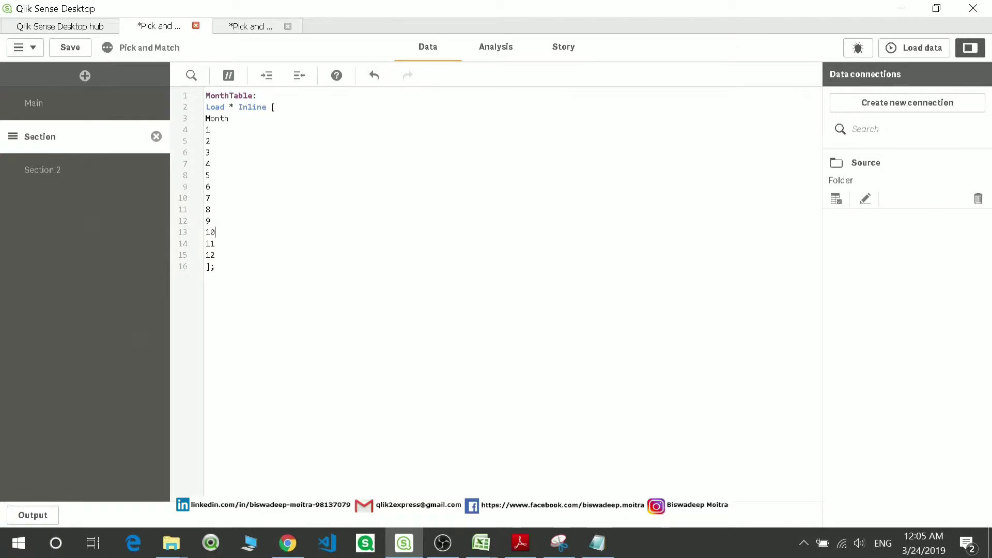
{"action": "key", "text": "End"}
{"action": "key", "text": "Down"}
{"action": "key", "text": "Delete"}
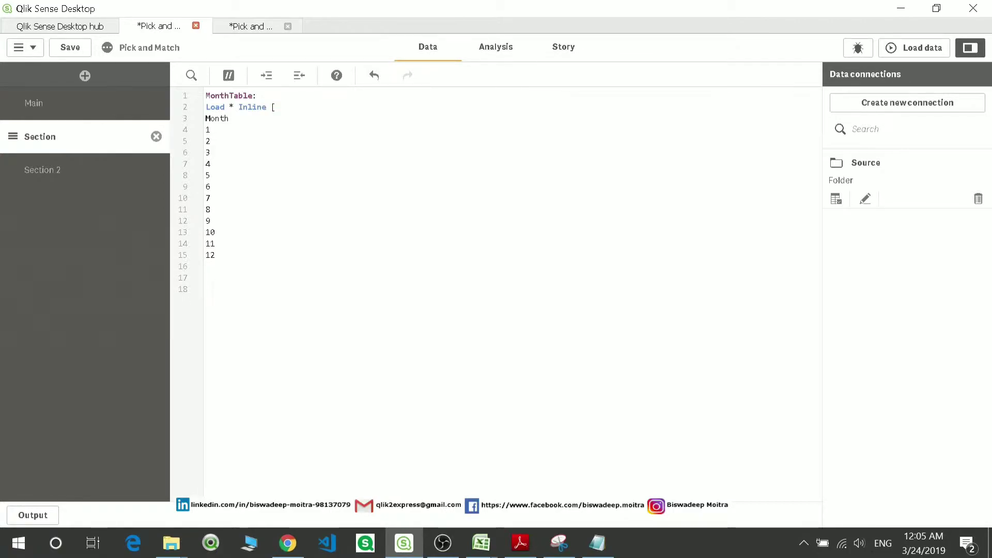
{"action": "key", "text": "ctrl+z"}
{"action": "key", "text": "ctrl+z"}
{"action": "key", "text": "ctrl+z"}
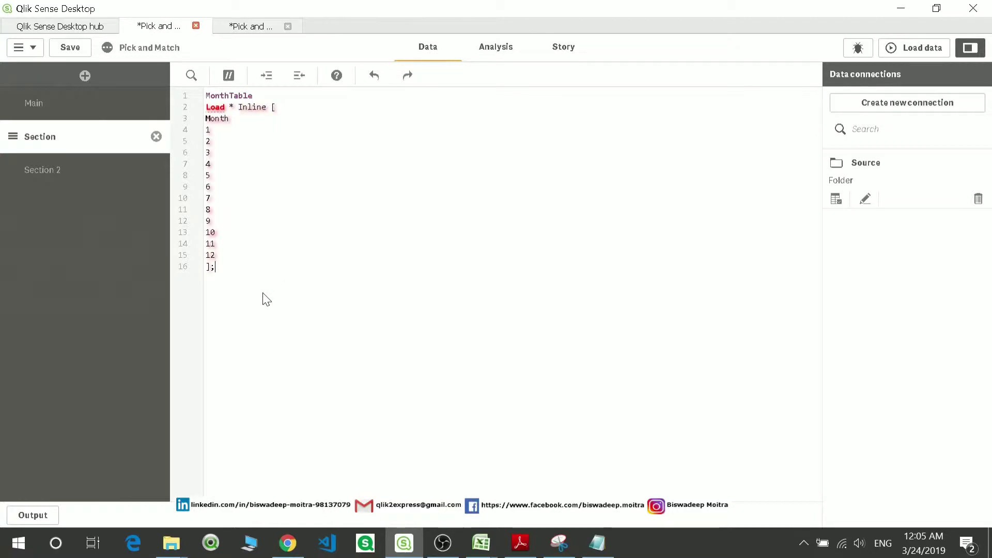
{"action": "left_click", "coordinate": [215, 255]}
{"action": "left_click_drag", "start_coordinate": [215, 255], "coordinate": [203, 111]}
{"action": "key", "text": "BackSpace"}
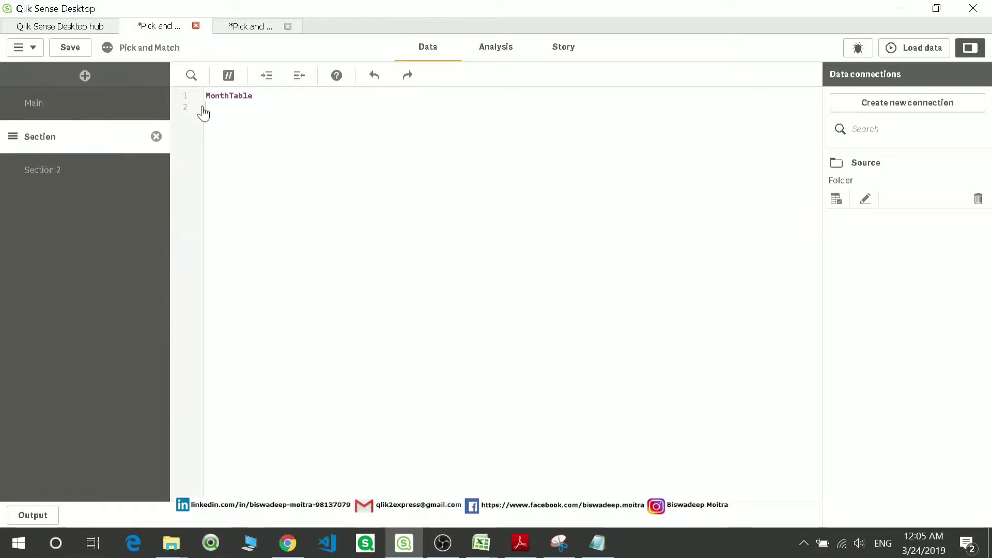
- Write a Load * Inline [ ]; with header Month and rows January, February, March, XYZ
{"action": "type", "text": "["}
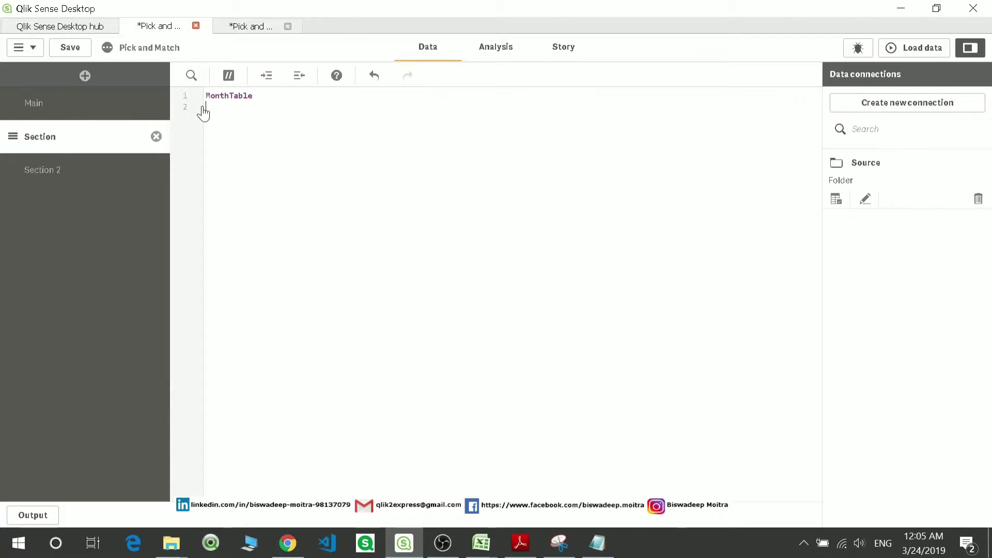
{"action": "type", "text": "Load "}
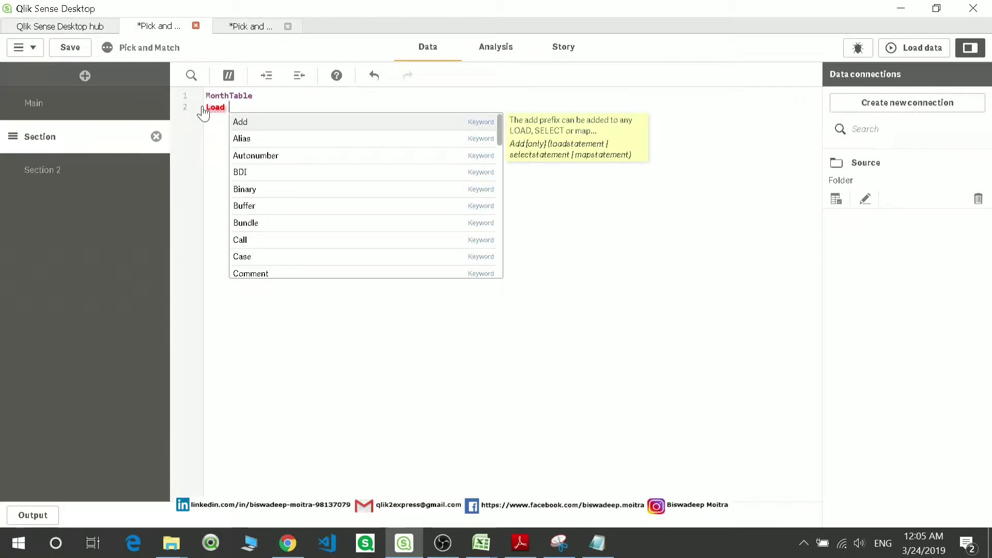
{"action": "type", "text": "* Inlin"}
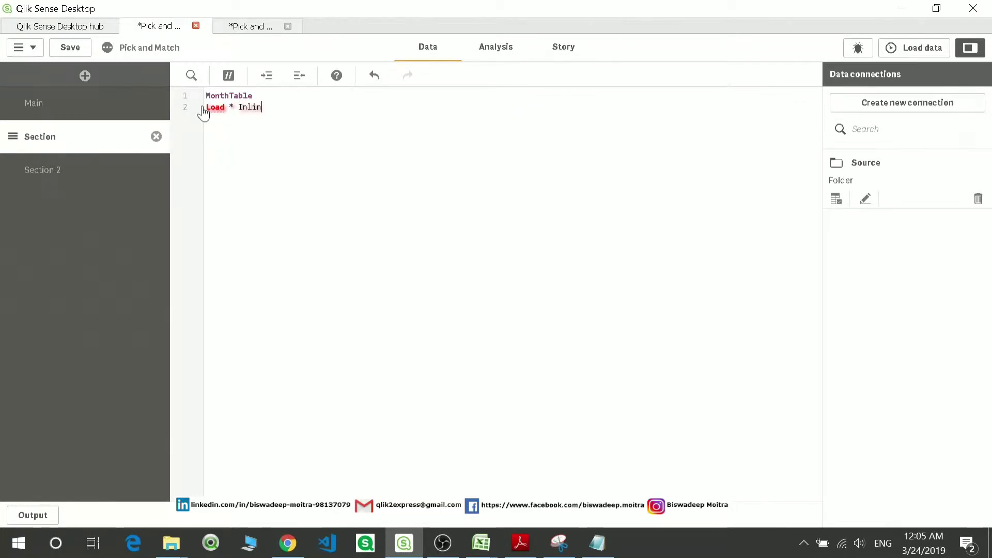
{"action": "type", "text": "e"}
{"action": "key", "text": "Up"}
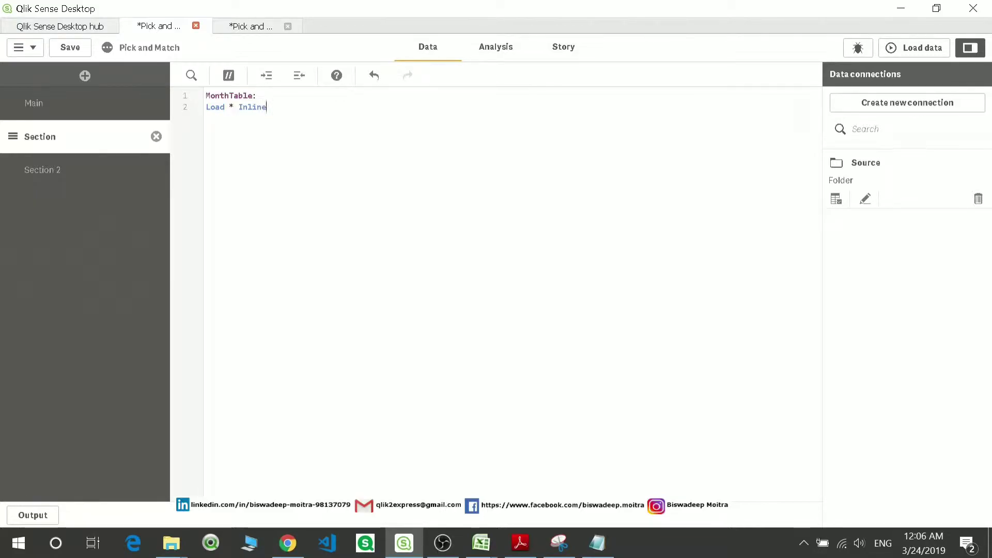
{"action": "type", "text": "["}
{"action": "key", "text": "Return"}
{"action": "key", "text": "Return"}
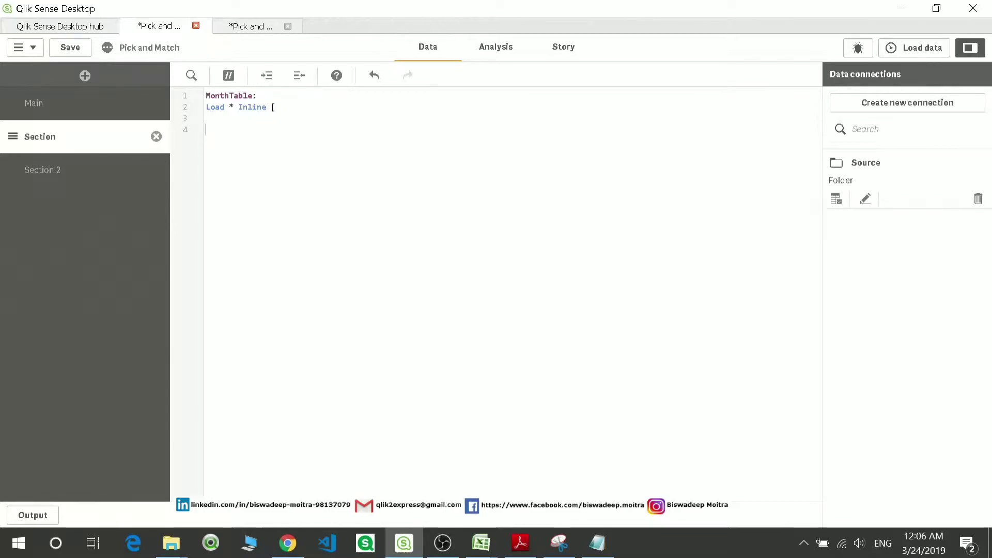
{"action": "type", "text": "Mo"}
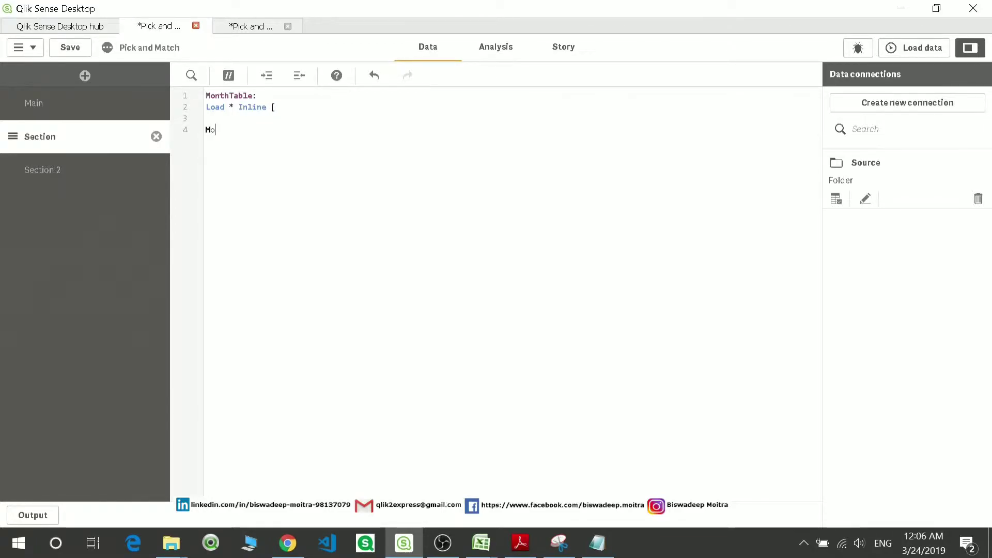
{"action": "type", "text": "nth, "}
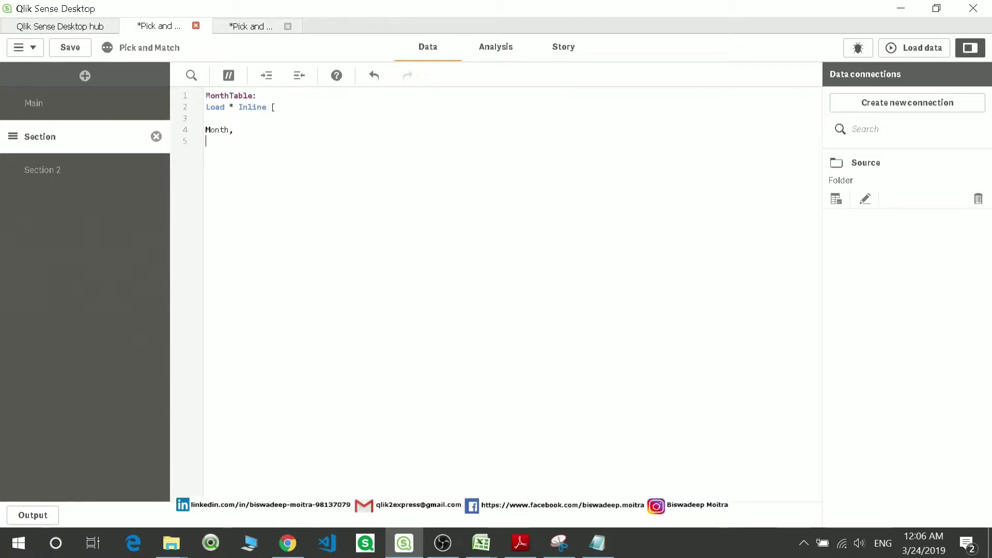
{"action": "type", "text": "January"}
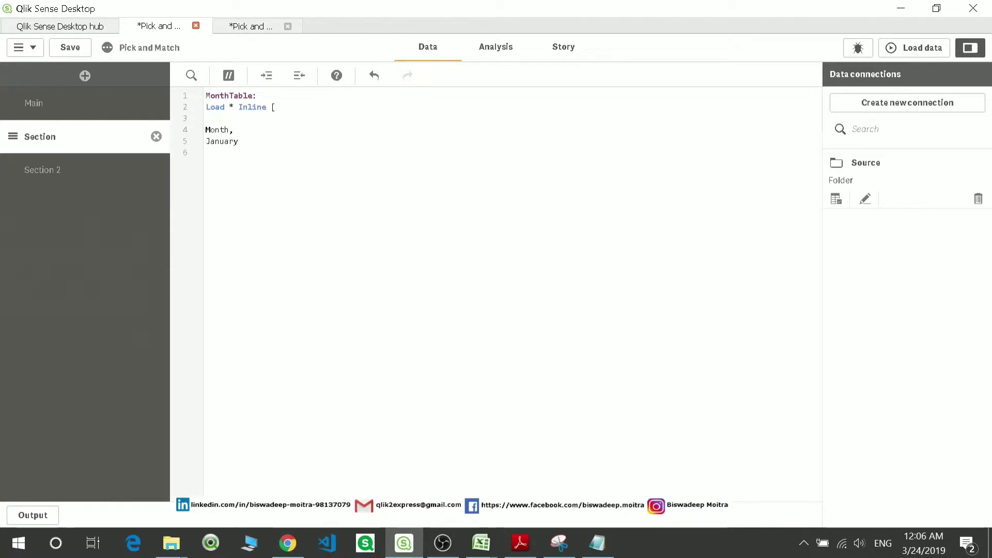
{"action": "type", "text": " February,"}
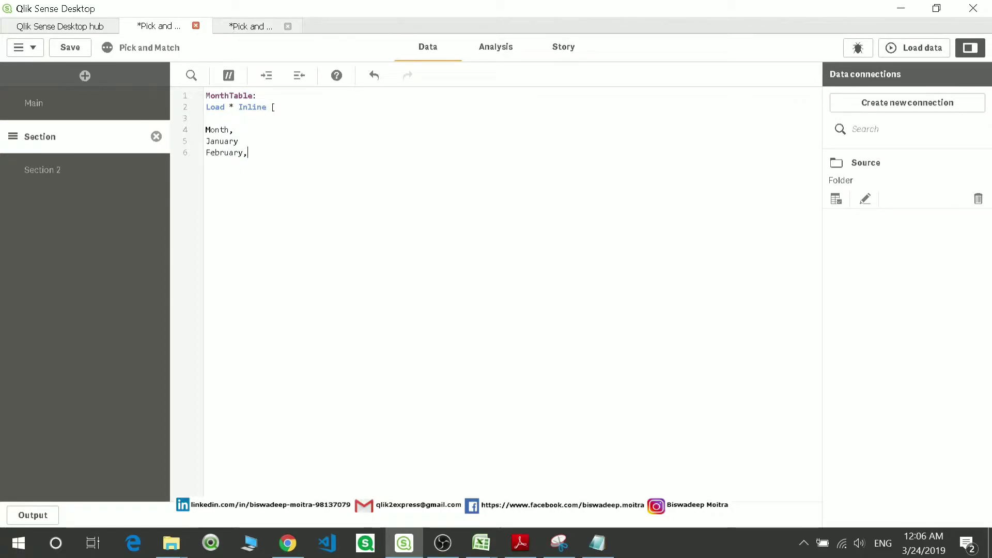
{"action": "key", "text": "Return"}
{"action": "type", "text": "March"}
{"action": "key", "text": "Return"}
{"action": "key", "text": "Return"}
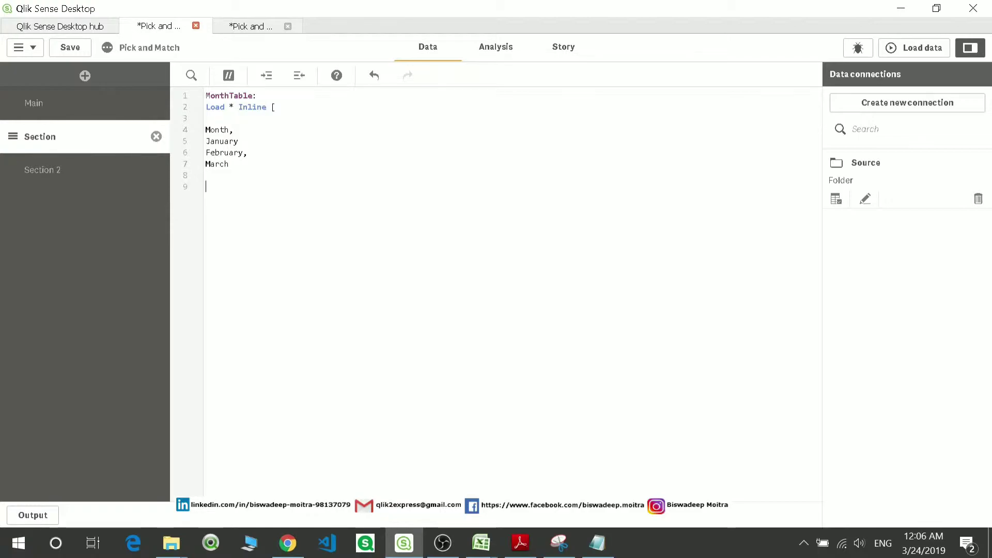
{"action": "type", "text": "];"}
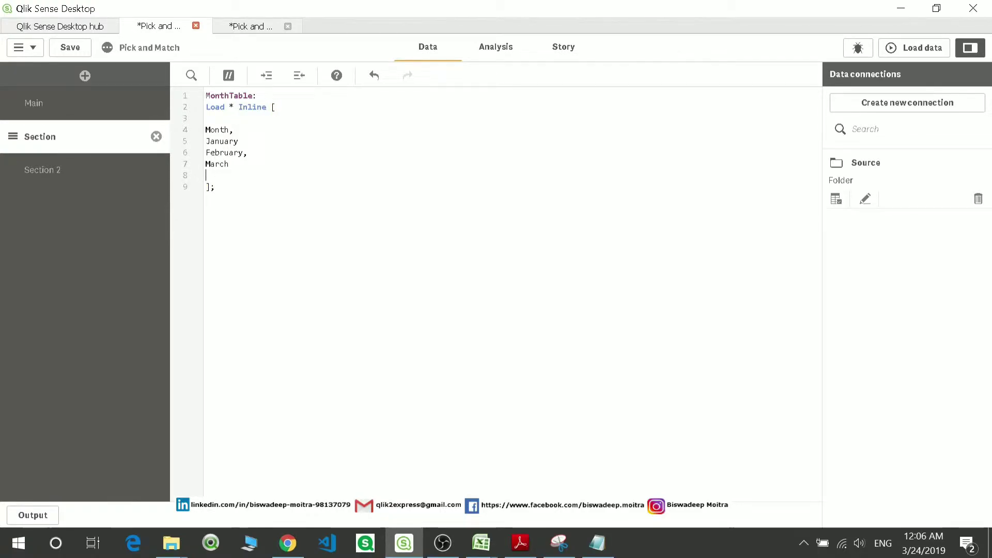
{"action": "key", "text": "Up"}
{"action": "key", "text": "Return"}
{"action": "type", "text": "XYZ"}
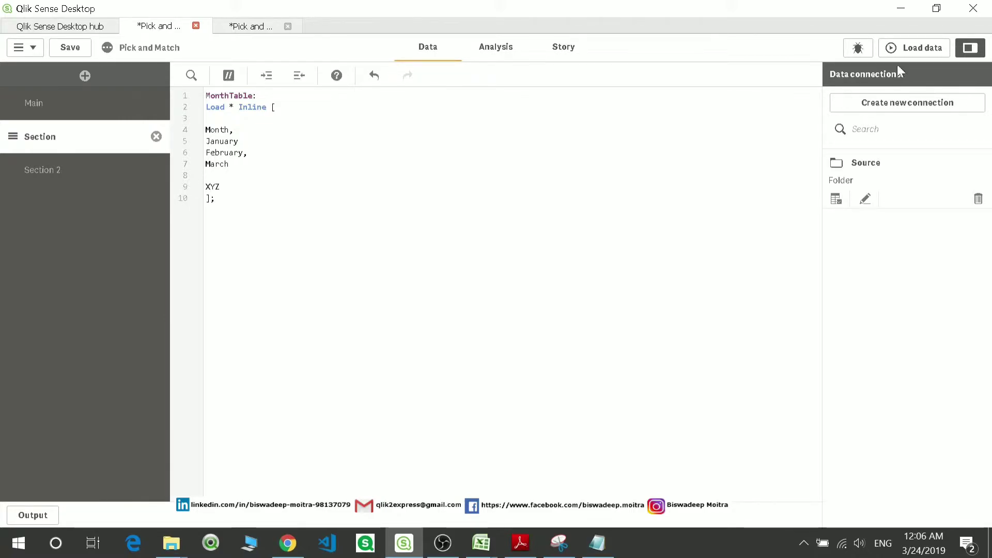
- Reload the data and return to the analysis sheet out of edit mode
{"action": "left_click", "coordinate": [898, 50]}
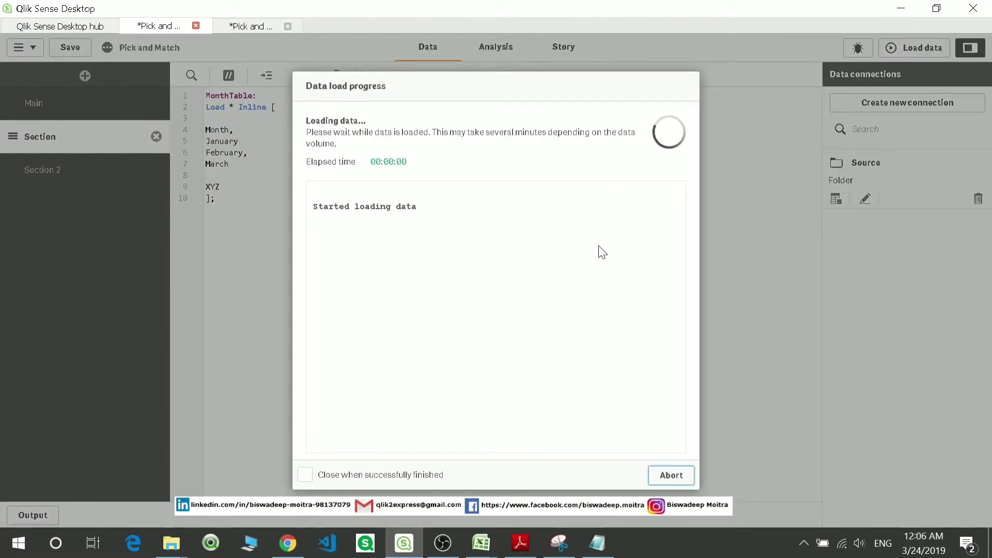
{"action": "left_click", "coordinate": [652, 482]}
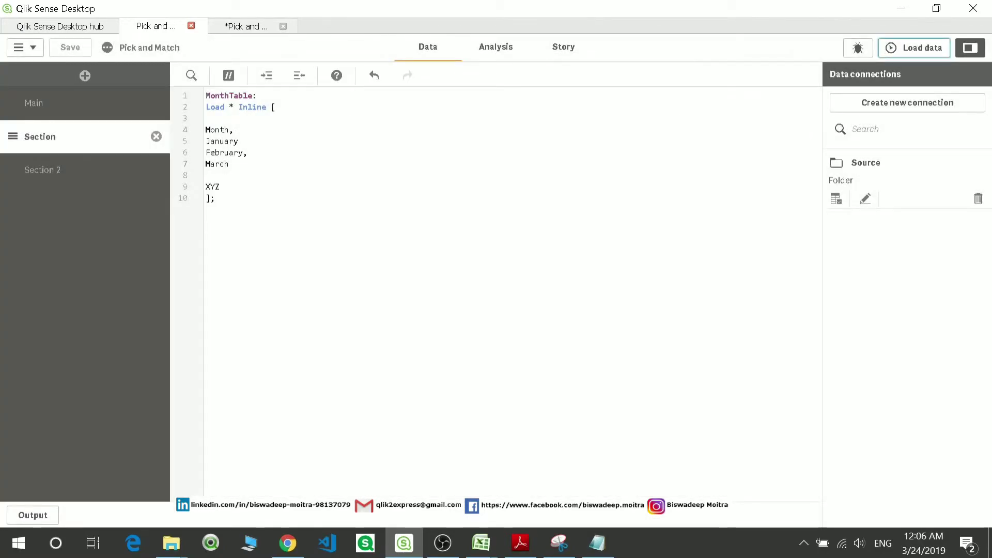
{"action": "left_click", "coordinate": [247, 30]}
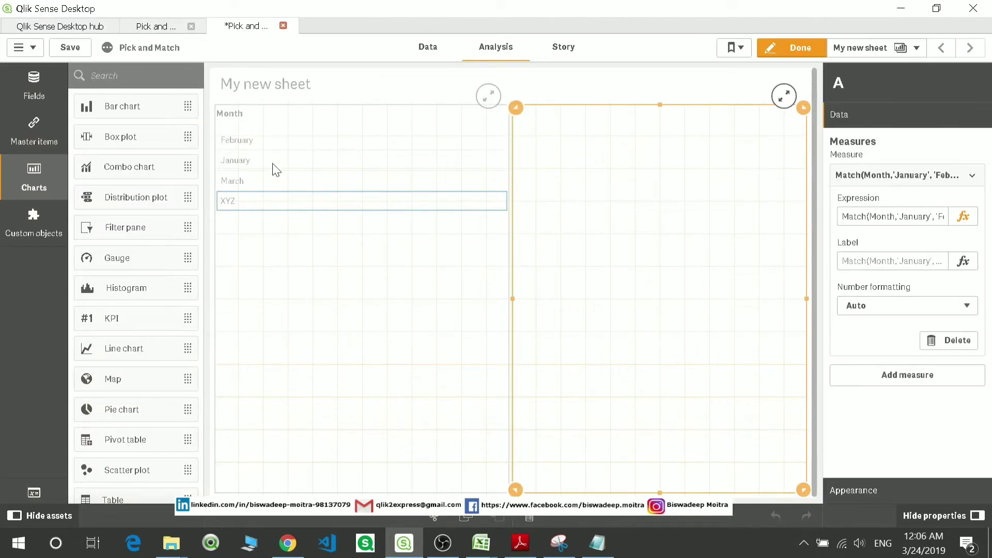
{"action": "left_click", "coordinate": [803, 50]}
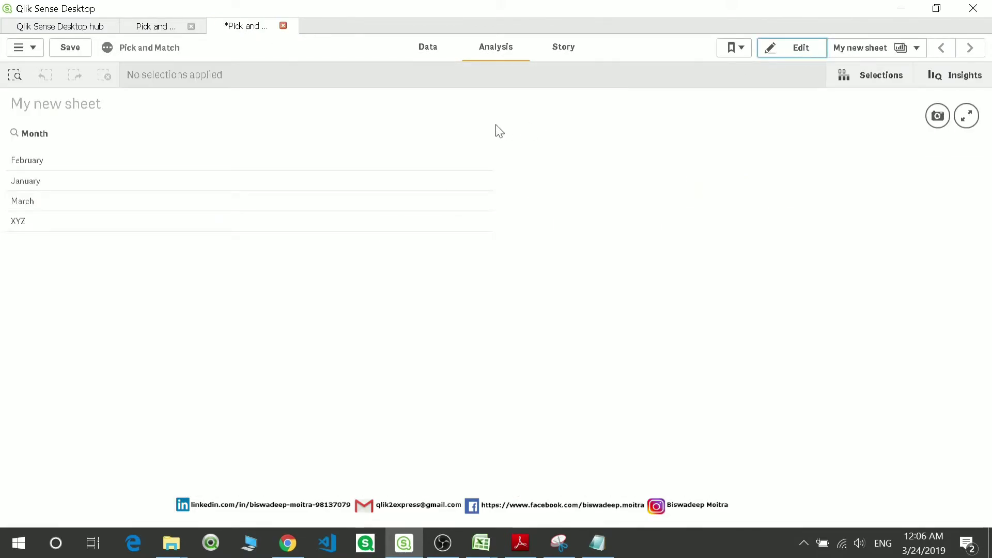
- Select February, March, XYZ and January in turn, seeing Match return 2, 3, 0 and 1
{"action": "left_click", "coordinate": [33, 164]}
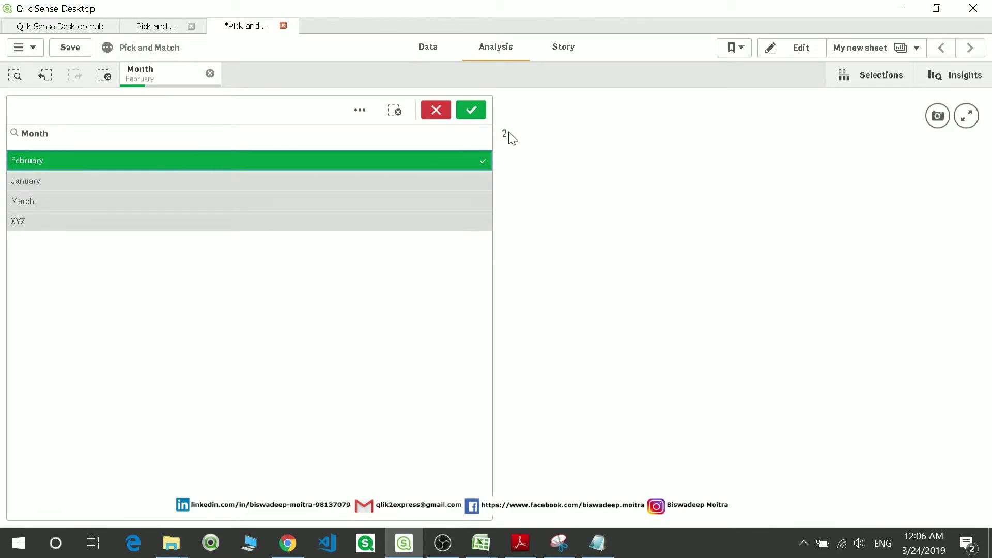
{"action": "left_click", "coordinate": [122, 200]}
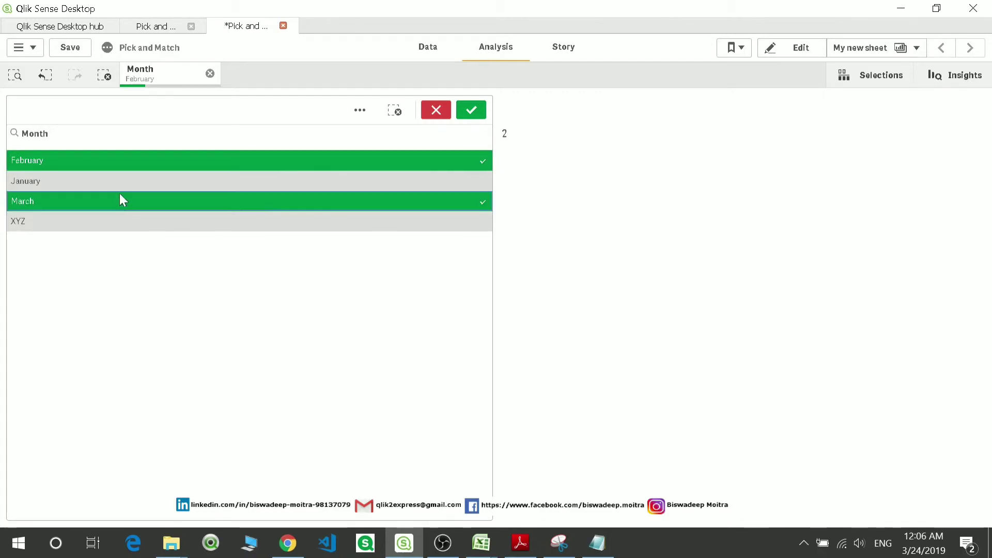
{"action": "left_click", "coordinate": [111, 160]}
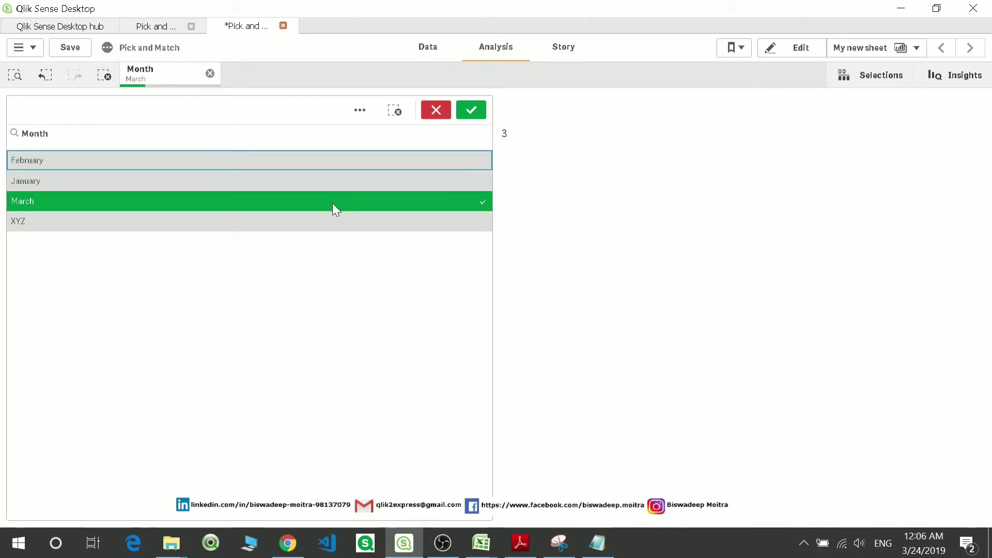
{"action": "left_click", "coordinate": [294, 220]}
{"action": "left_click", "coordinate": [294, 201]}
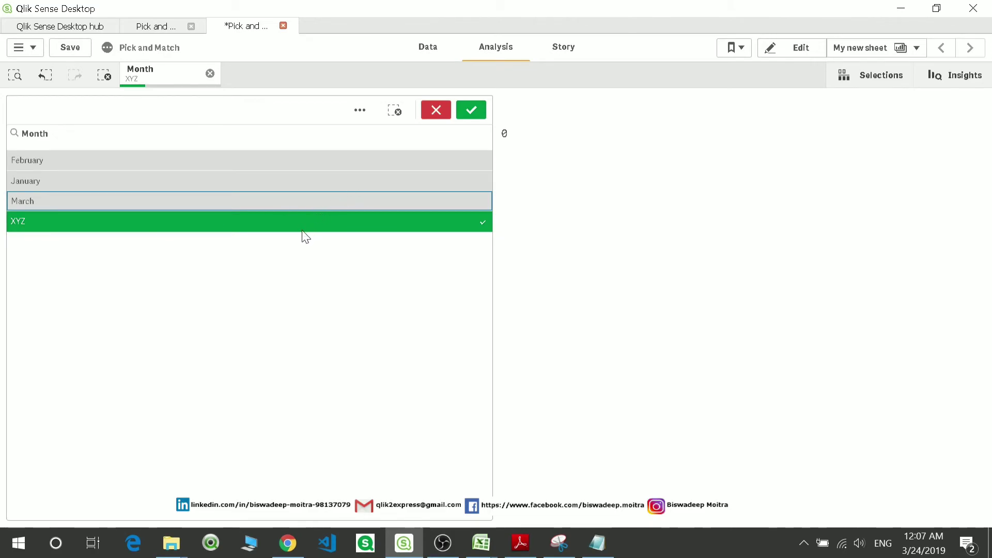
{"action": "left_click", "coordinate": [236, 191]}
{"action": "left_click", "coordinate": [236, 185]}
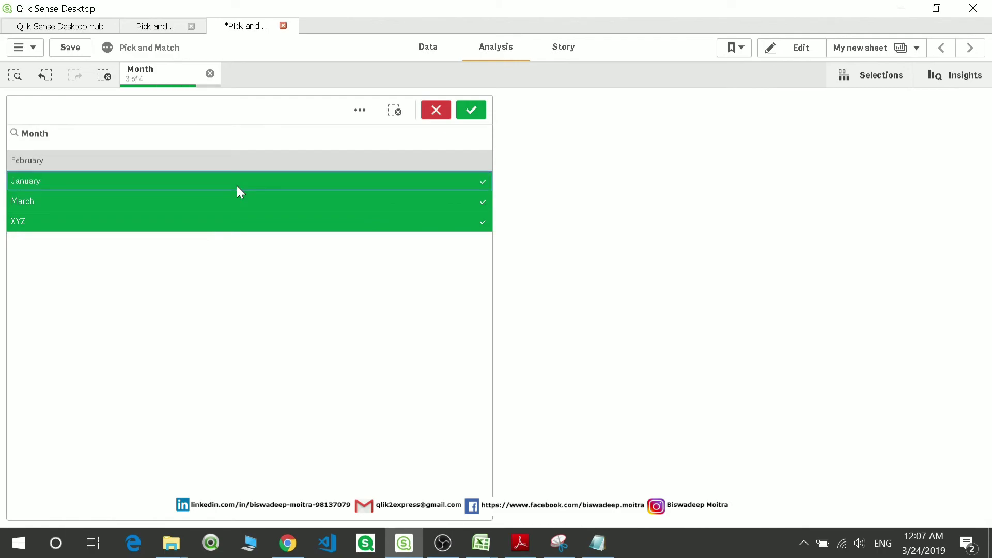
{"action": "left_click", "coordinate": [230, 217]}
{"action": "left_click", "coordinate": [230, 202]}
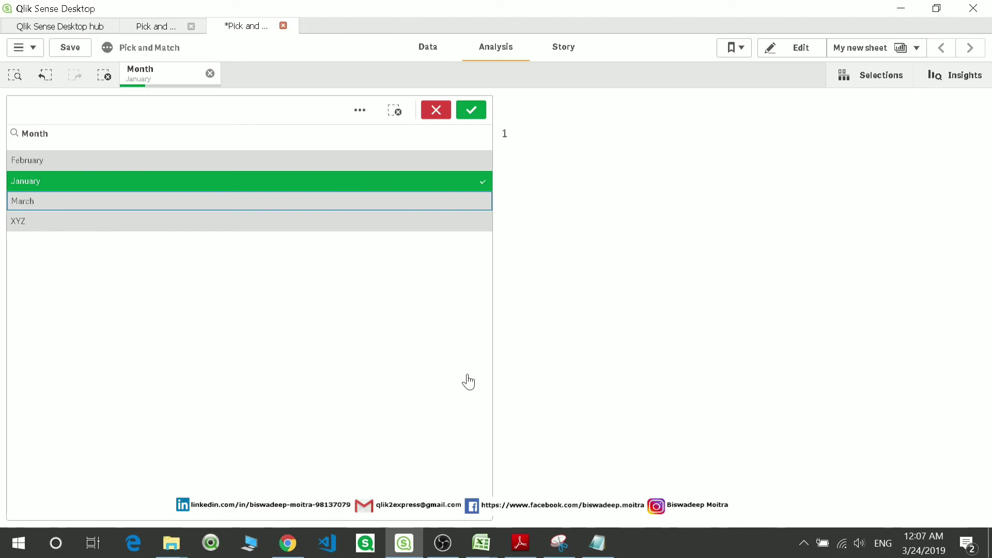
{"action": "mouse_move", "coordinate": [481, 542]}
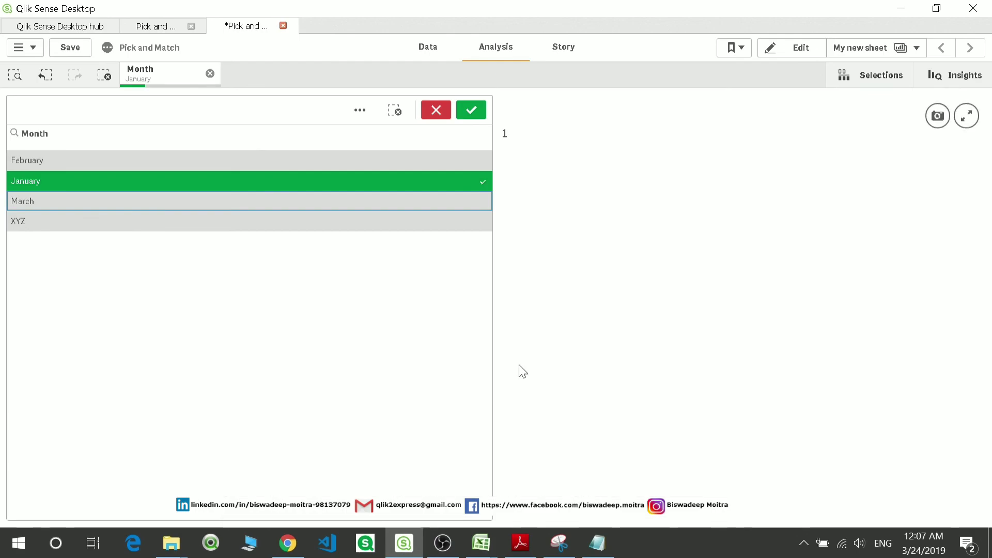